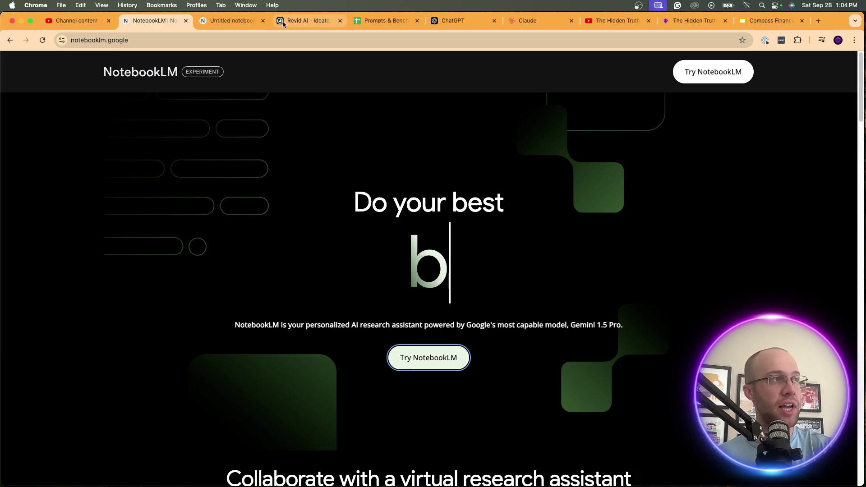
Look over the NotebookLM landing page, selecting its web address and the Gemini 1.5 Pro description.
{"action": "left_click", "coordinate": [269, 42]}
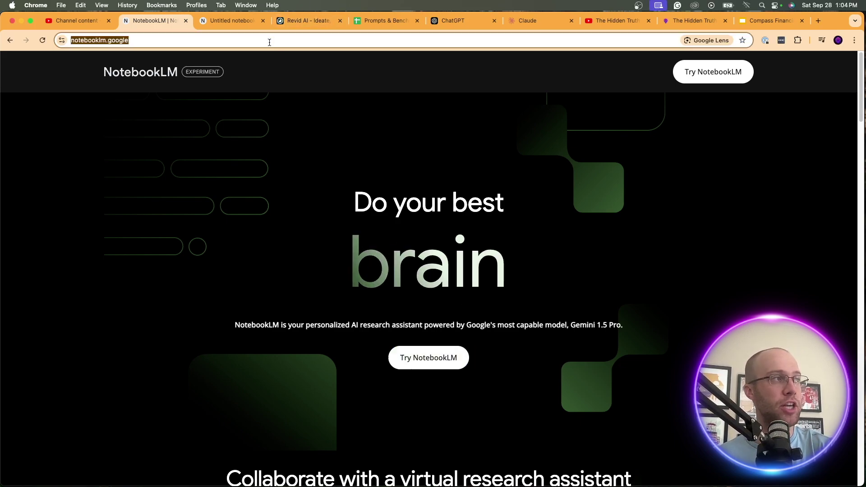
{"action": "left_click", "coordinate": [231, 72]}
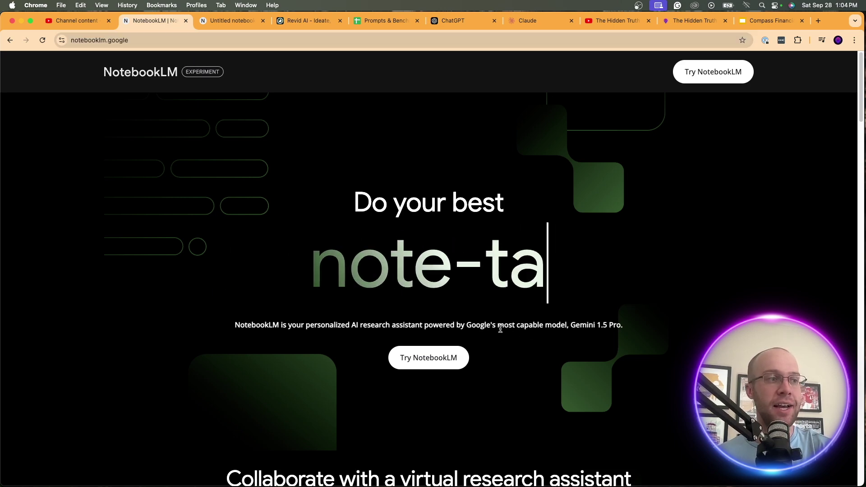
{"action": "left_click_drag", "start_coordinate": [493, 328], "coordinate": [631, 330]}
{"action": "left_click", "coordinate": [633, 329]}
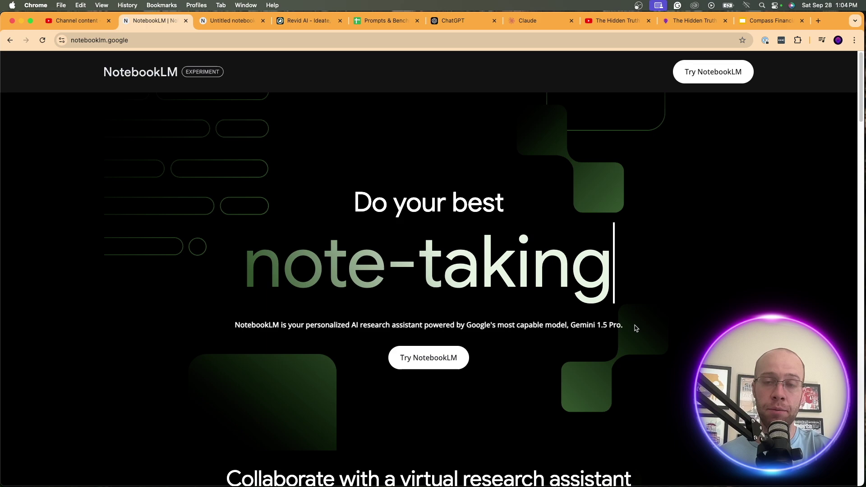
{"action": "left_click", "coordinate": [151, 41]}
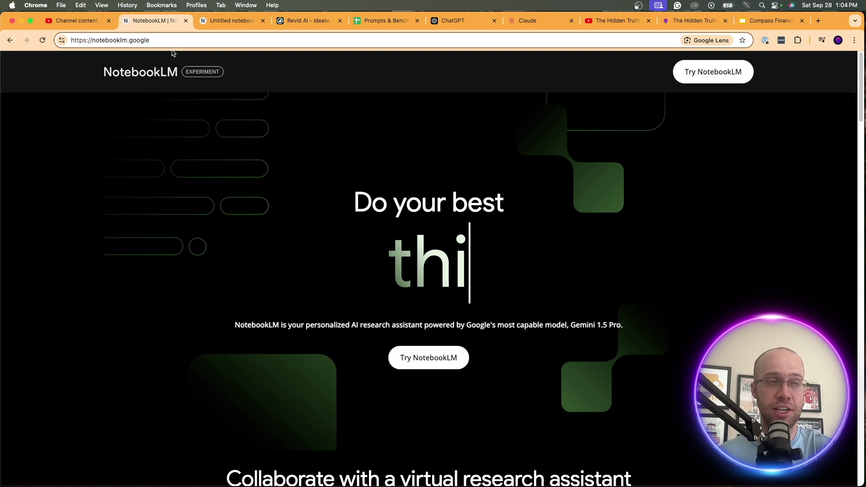
{"action": "left_click", "coordinate": [632, 116]}
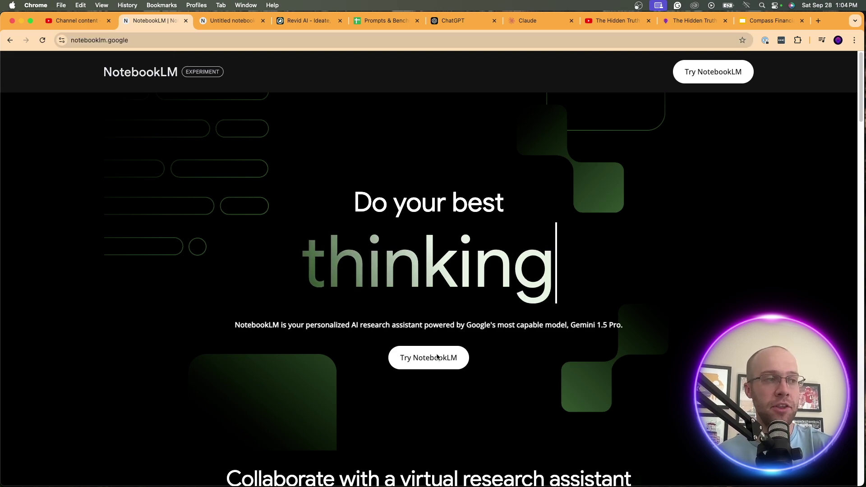
Launch NotebookLM, check the Google account menu, and switch to the existing Untitled notebook.
{"action": "left_click", "coordinate": [425, 363]}
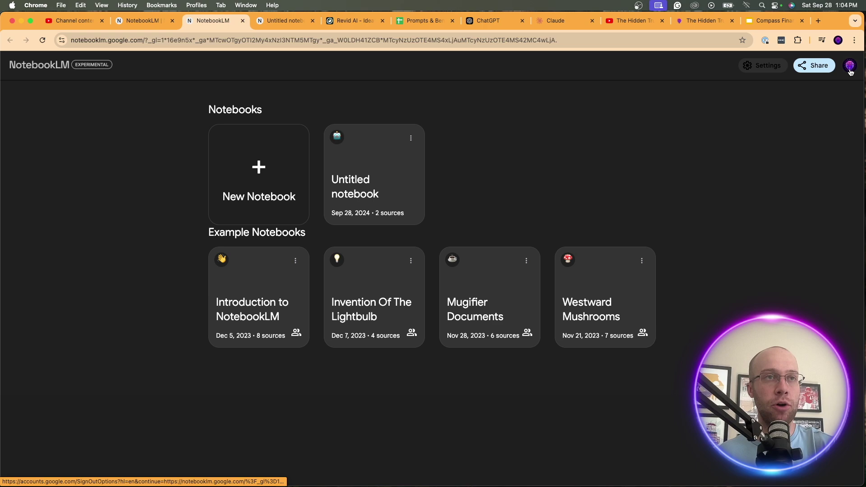
{"action": "left_click", "coordinate": [850, 68]}
{"action": "left_click", "coordinate": [850, 68]}
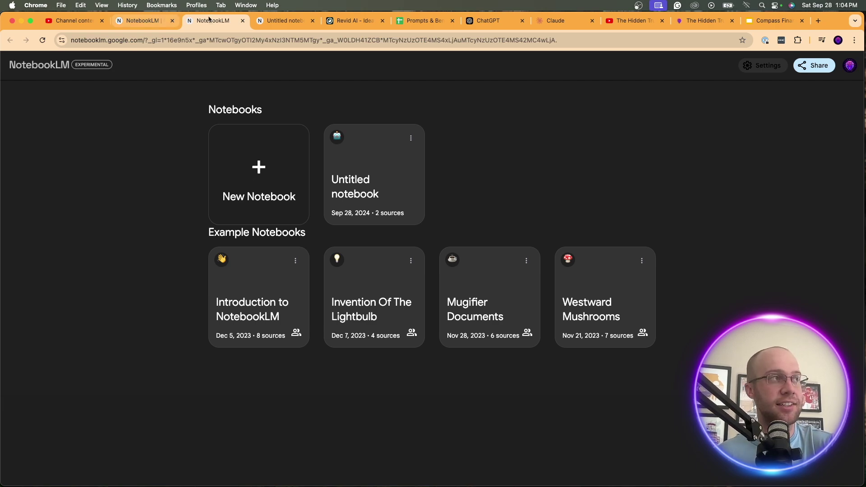
{"action": "left_click", "coordinate": [285, 21]}
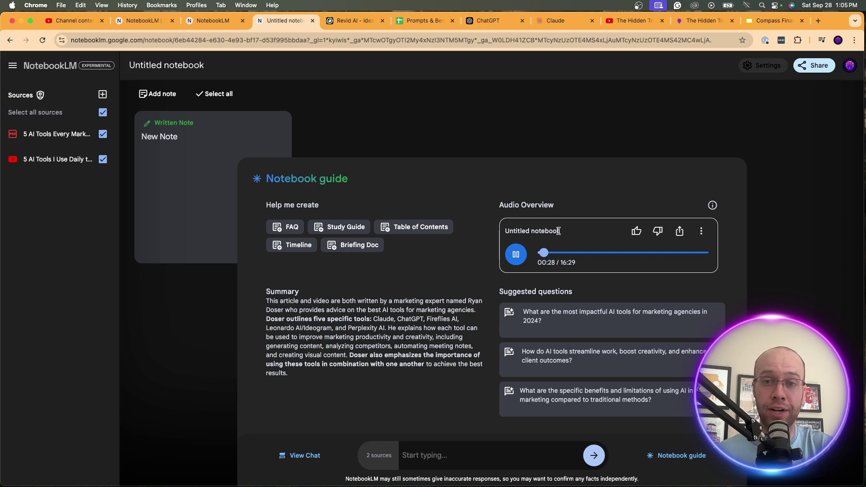
Play the Untitled notebook's audio overview and pause it at 00:44.
{"action": "left_click", "coordinate": [516, 254]}
{"action": "left_click", "coordinate": [516, 254]}
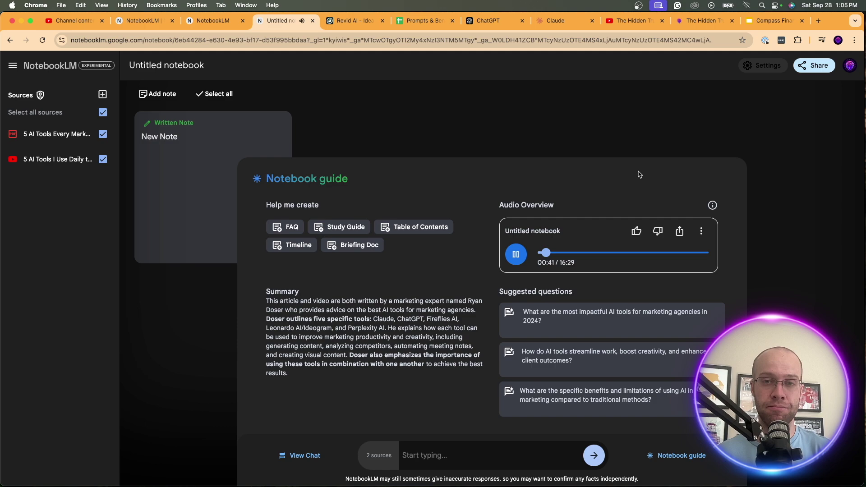
{"action": "left_click", "coordinate": [517, 254]}
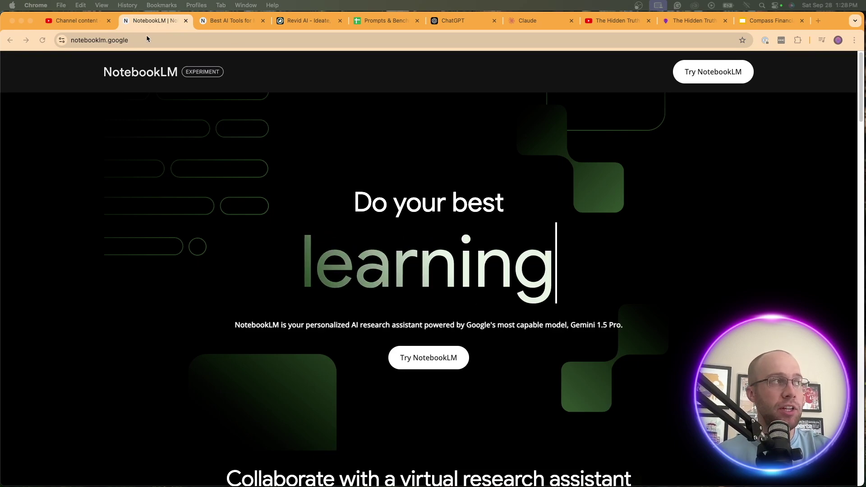
Launch NotebookLM from the landing page and create a new notebook, dismissing the source prompt.
{"action": "left_click", "coordinate": [161, 39]}
{"action": "left_click_drag", "start_coordinate": [162, 38], "coordinate": [68, 39]}
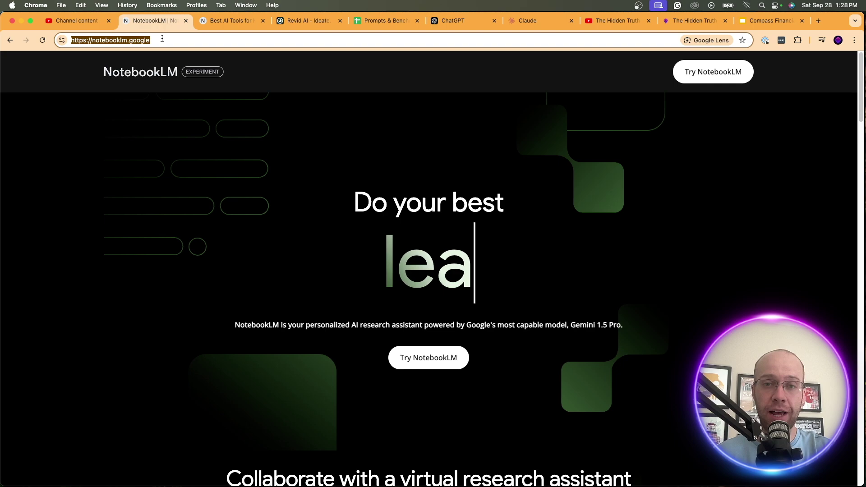
{"action": "left_click", "coordinate": [577, 143]}
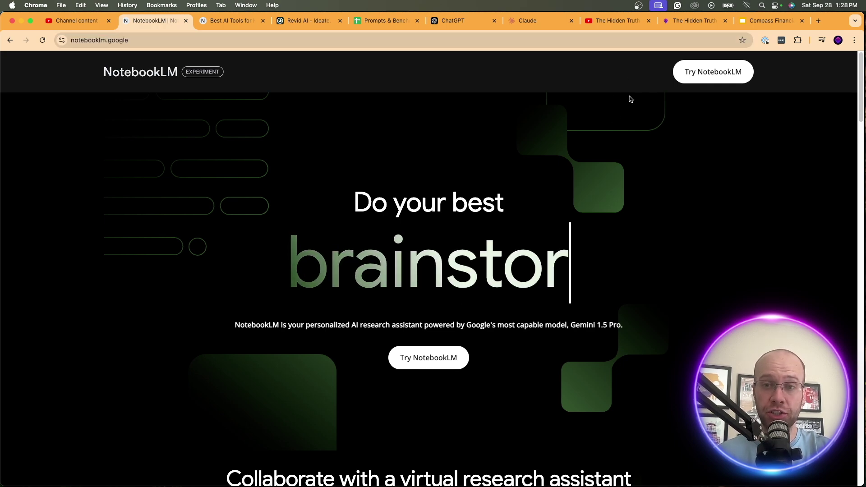
{"action": "left_click", "coordinate": [428, 358]}
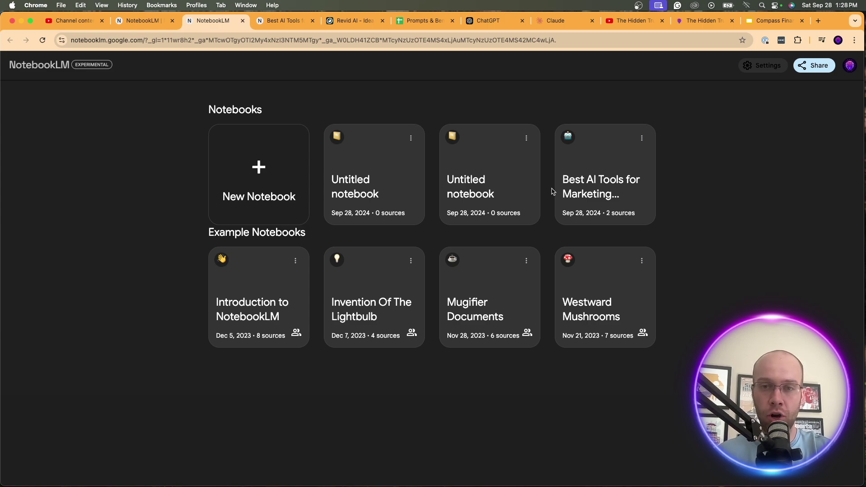
{"action": "left_click", "coordinate": [258, 181]}
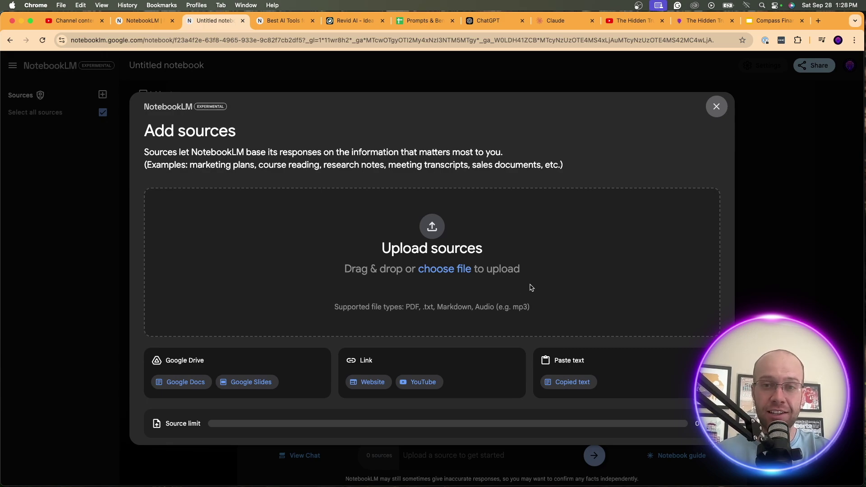
{"action": "left_click", "coordinate": [716, 108]}
Rename the new notebook to 'AI Tools Example'.
{"action": "triple_click", "coordinate": [180, 64]}
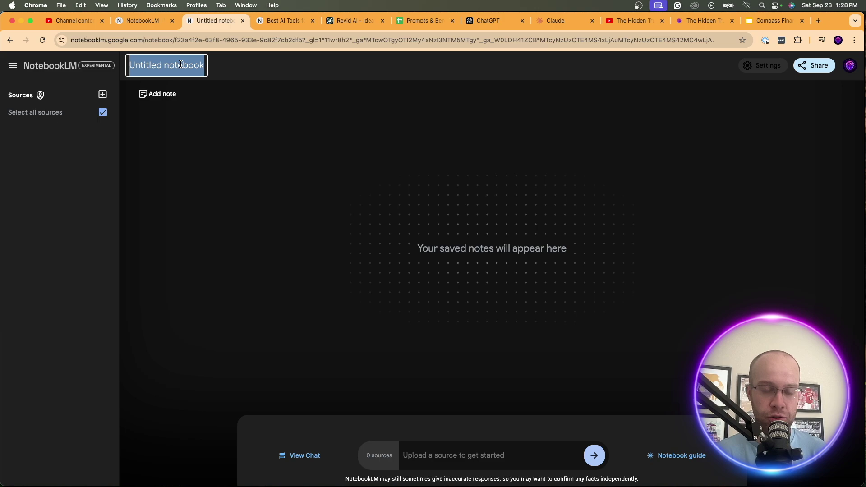
{"action": "type", "text": "AI"}
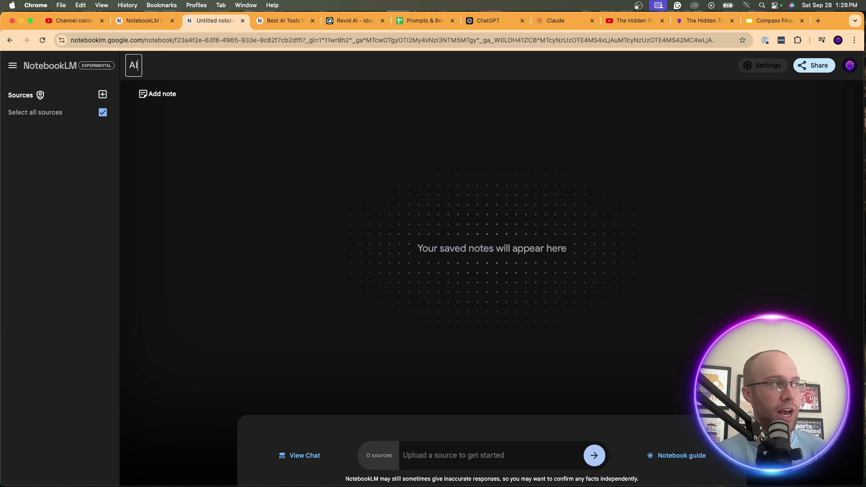
{"action": "type", "text": " Tools Example"}
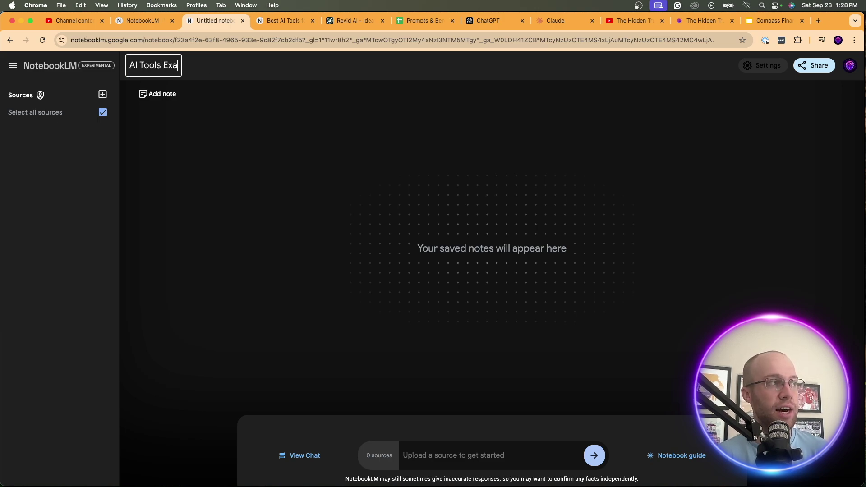
{"action": "left_click", "coordinate": [204, 118]}
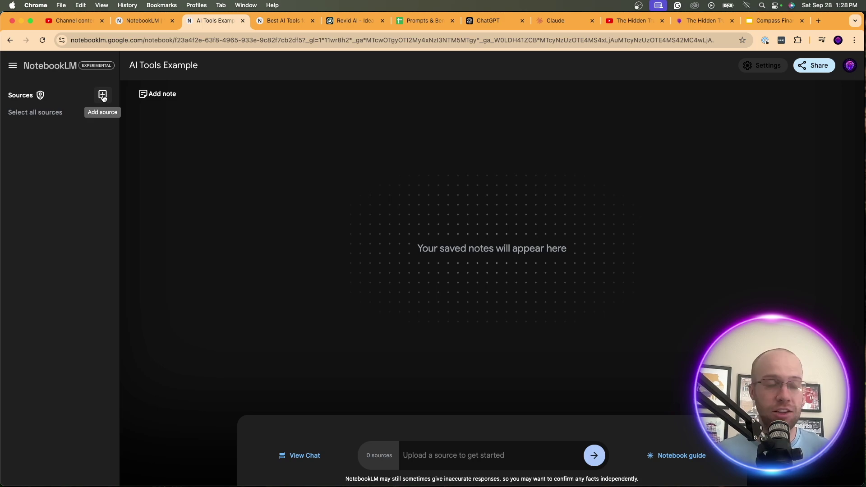
Bring up the Add sources dialog from the Sources panel.
{"action": "left_click", "coordinate": [103, 96]}
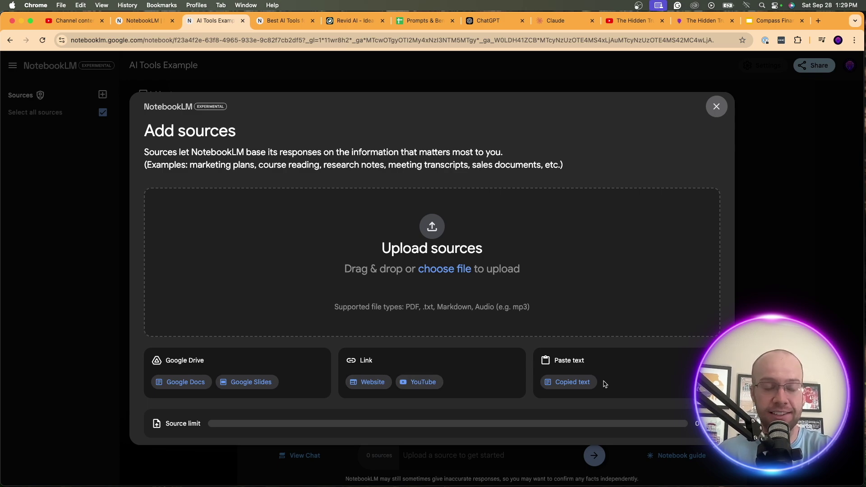
Copy the share link of the YouTube video 'The Hidden Truth Behind 99% of AI Tools...'.
{"action": "left_click", "coordinate": [631, 21]}
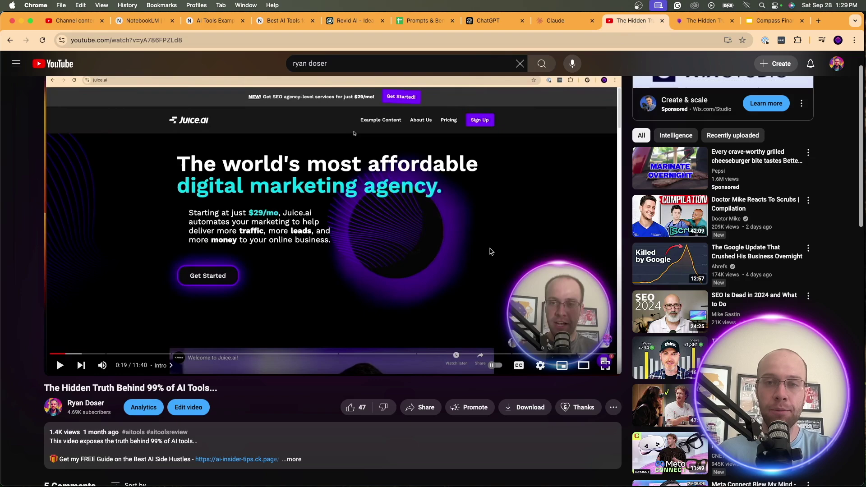
{"action": "scroll", "coordinate": [492, 251], "scroll_direction": "up", "scroll_amount": 2}
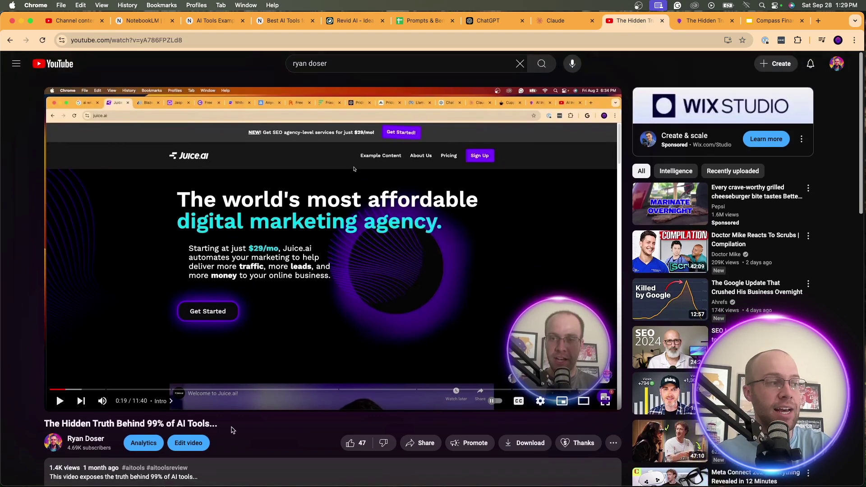
{"action": "mouse_move", "coordinate": [231, 428]}
{"action": "left_mouse_down"}
{"action": "mouse_move", "coordinate": [38, 424]}
{"action": "mouse_move", "coordinate": [229, 424]}
{"action": "left_mouse_up"}
{"action": "left_click", "coordinate": [59, 424]}
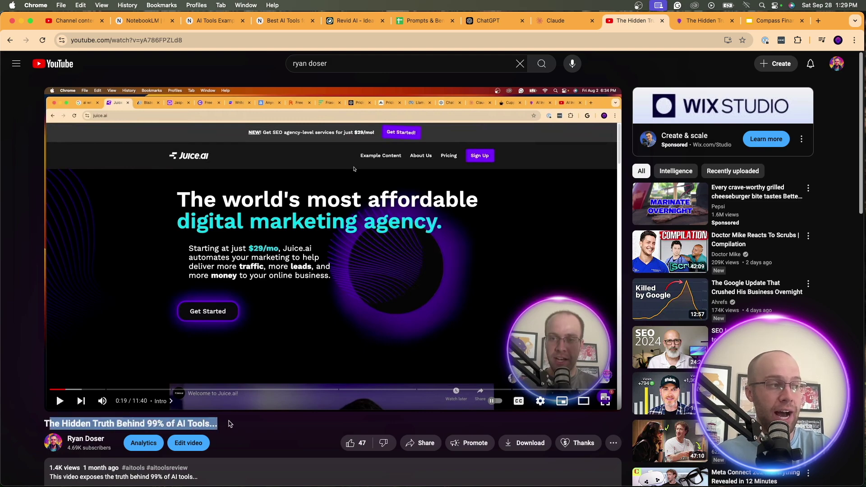
{"action": "left_click", "coordinate": [230, 424]}
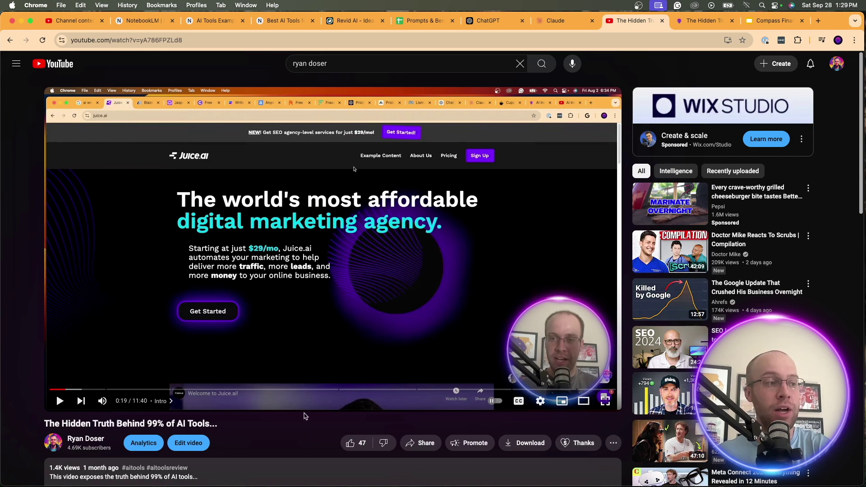
{"action": "left_click", "coordinate": [422, 445]}
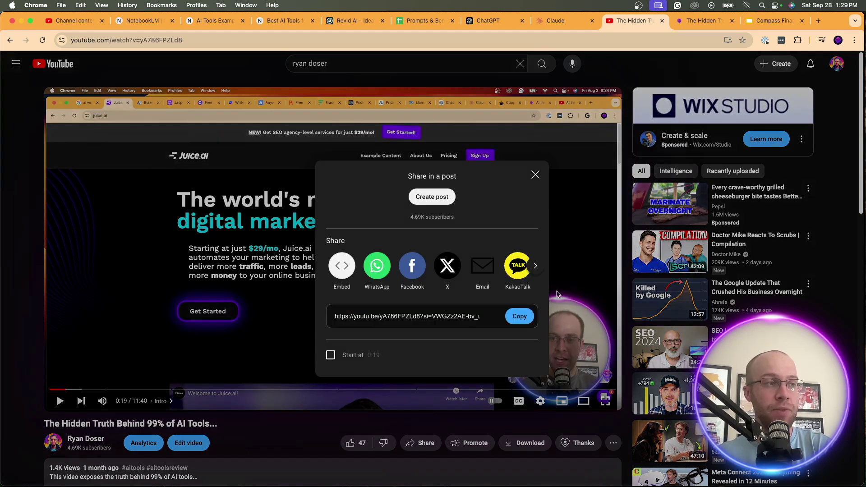
{"action": "left_click", "coordinate": [519, 316]}
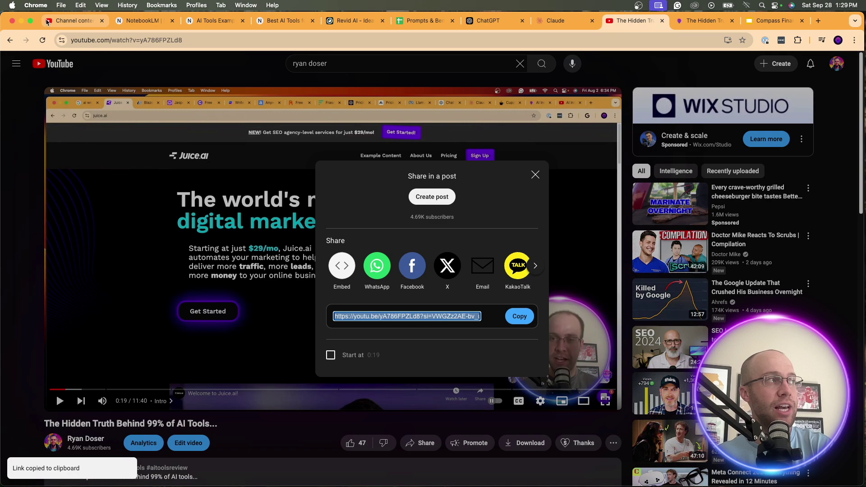
{"action": "left_click", "coordinate": [144, 21]}
Add the copied YouTube video link as the notebook's first source.
{"action": "left_click", "coordinate": [214, 22]}
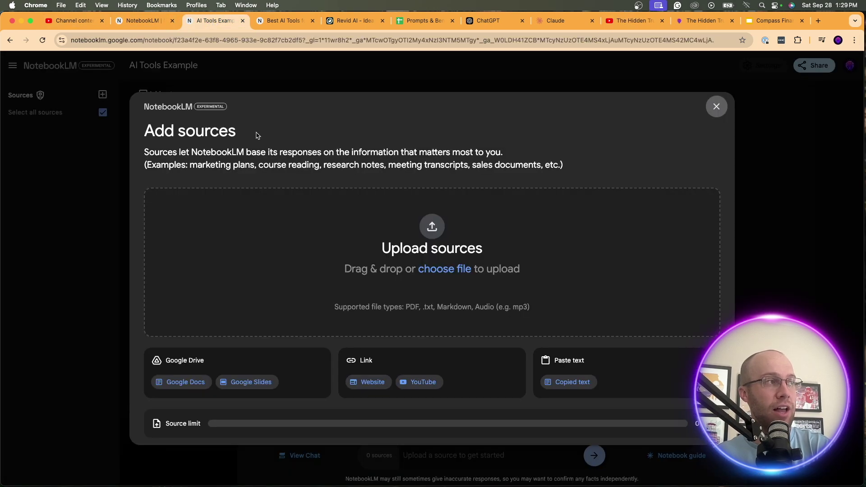
{"action": "left_click", "coordinate": [425, 383]}
{"action": "left_click", "coordinate": [223, 213]}
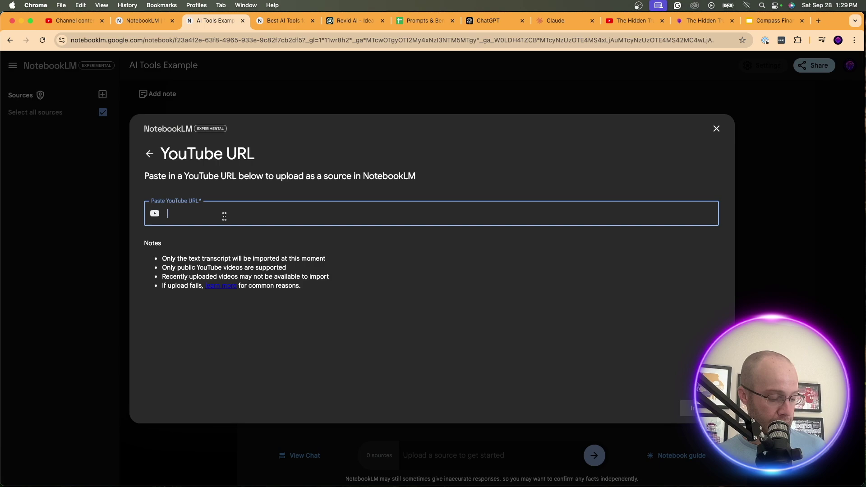
{"action": "key", "text": "super+v"}
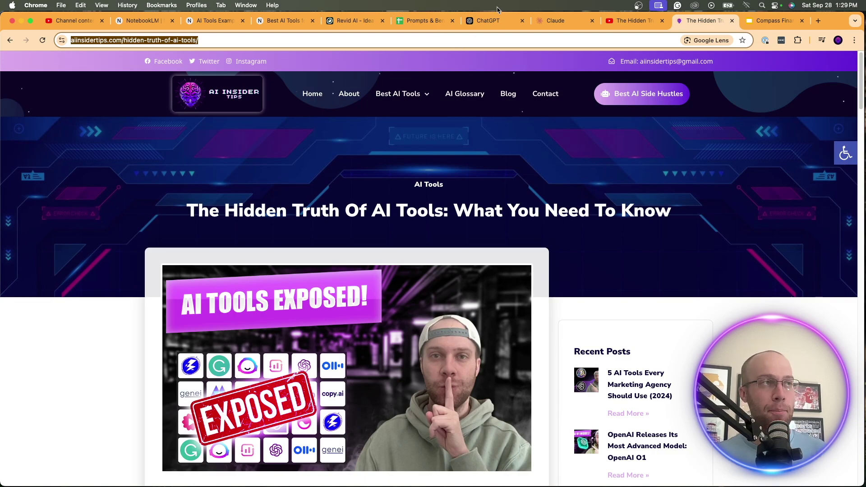
{"action": "left_click", "coordinate": [211, 21]}
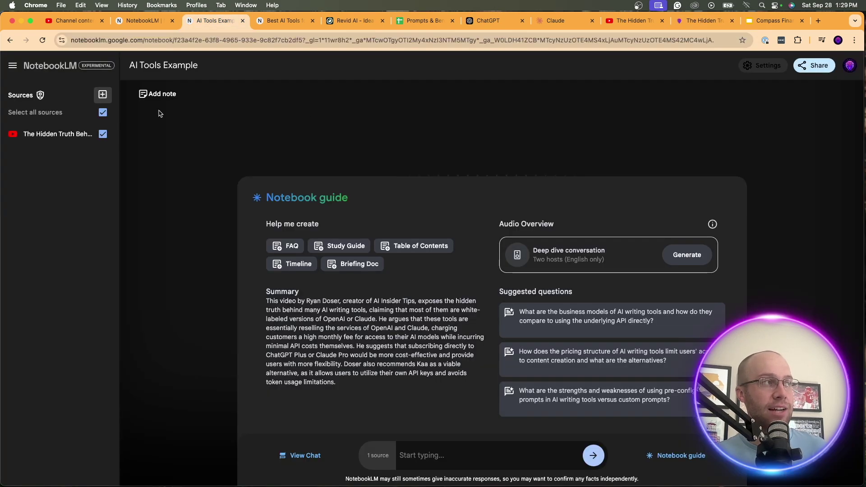
Add the aiinsidertips article URL as a Website source, which fails as unreachable.
{"action": "left_click", "coordinate": [101, 97]}
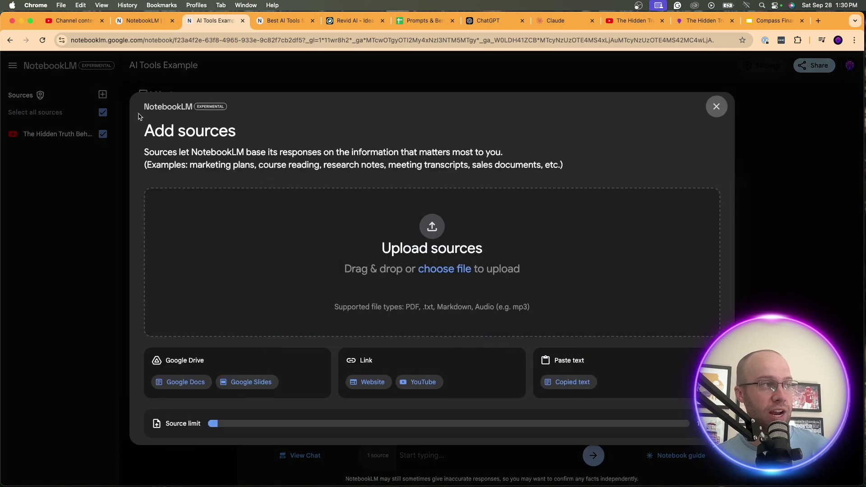
{"action": "left_click", "coordinate": [373, 382]}
{"action": "left_click", "coordinate": [227, 223]}
{"action": "key", "text": "super+v"}
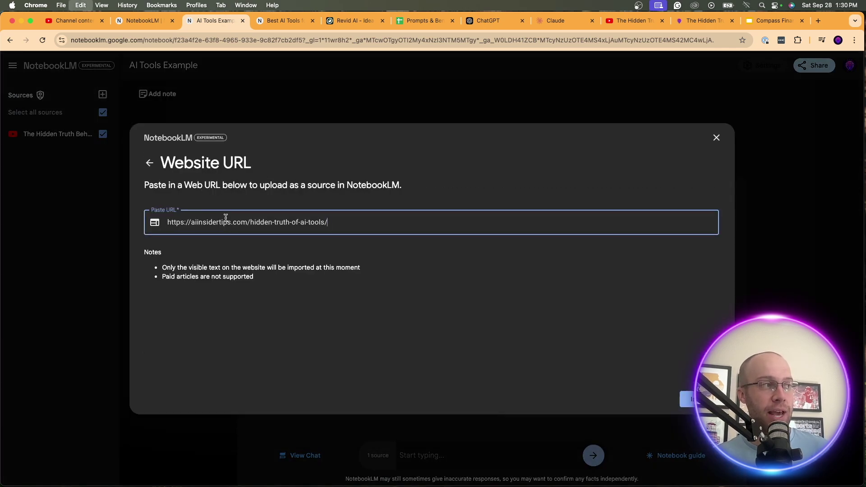
{"action": "left_click", "coordinate": [690, 399]}
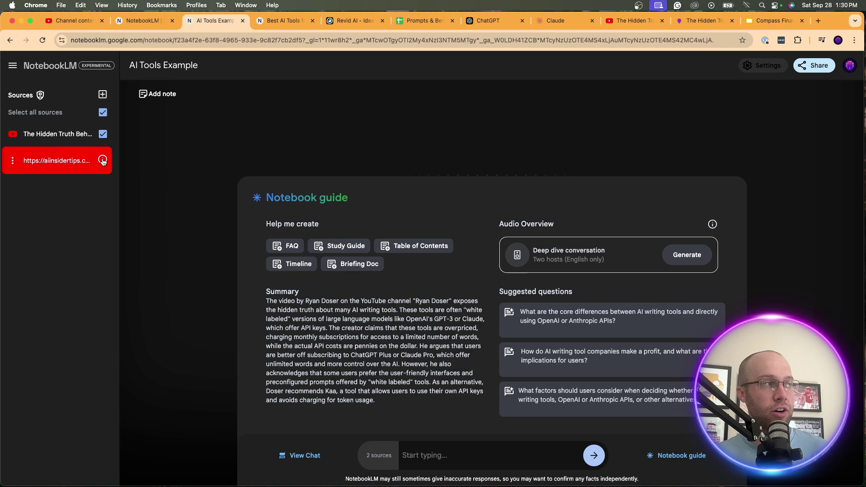
{"action": "mouse_move", "coordinate": [98, 166]}
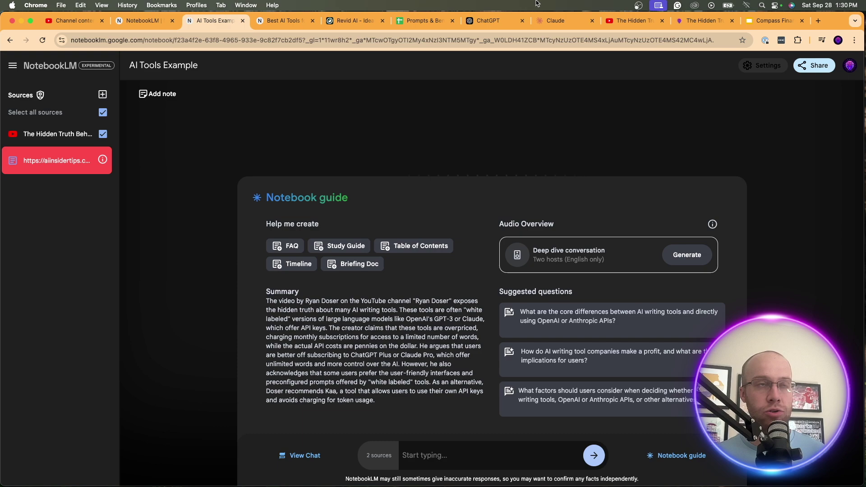
{"action": "left_click", "coordinate": [705, 20]}
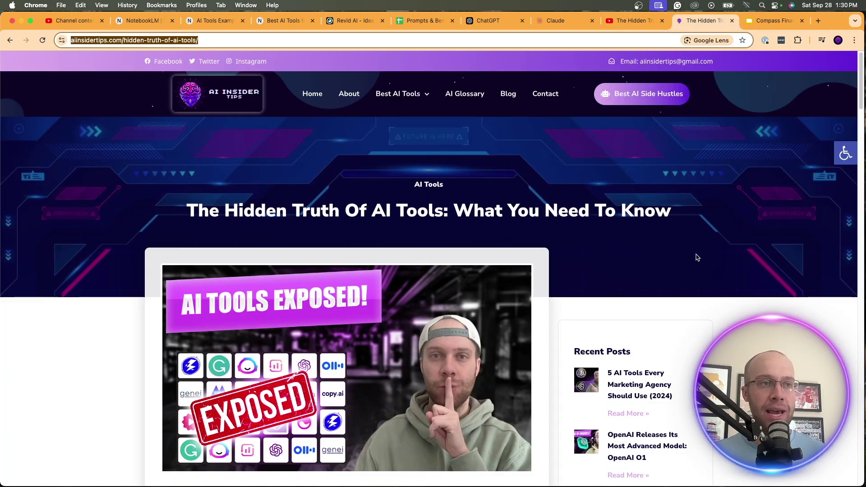
Print the 'The Hidden Truth Of AI Tools' article to PDF and save it to the Desktop.
{"action": "right_click", "coordinate": [698, 258]}
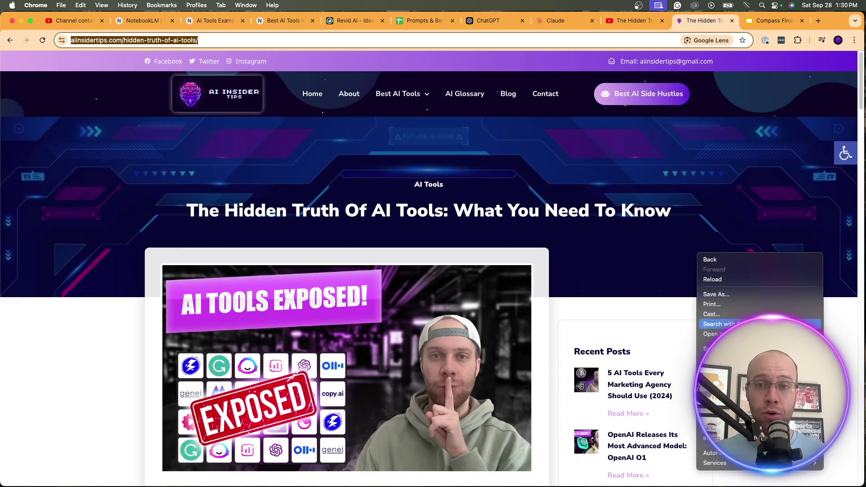
{"action": "left_click", "coordinate": [712, 305]}
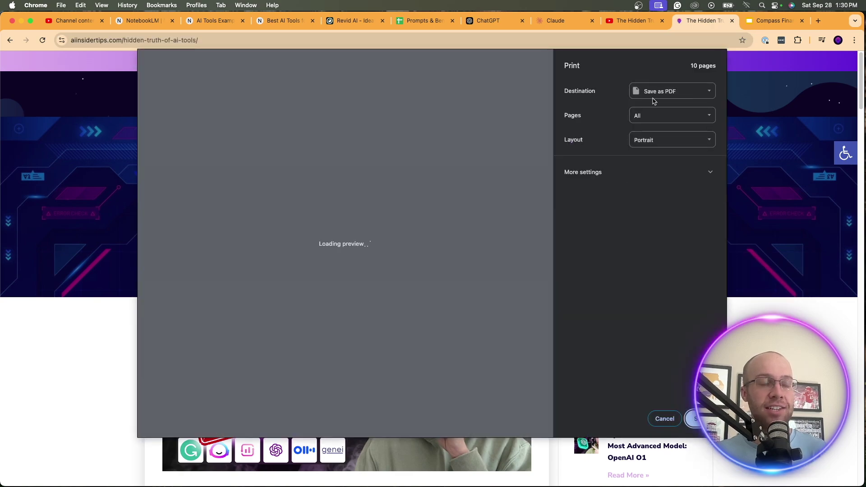
{"action": "left_click", "coordinate": [699, 419]}
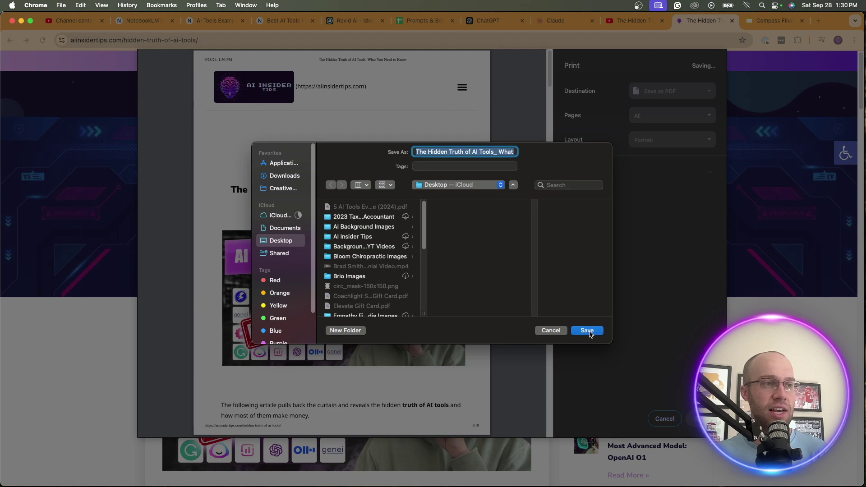
{"action": "left_click", "coordinate": [587, 330]}
Close the landing tab and delete the unreachable aiinsidertips.com web source from the notebook.
{"action": "left_click", "coordinate": [135, 21]}
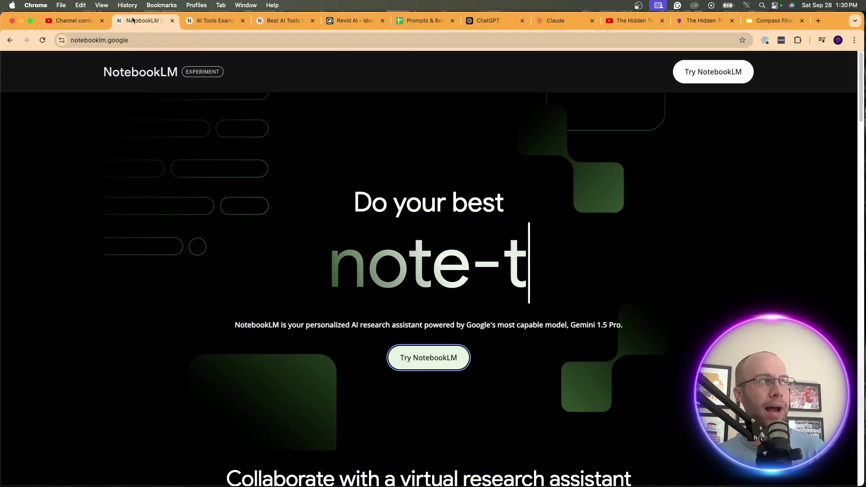
{"action": "left_click", "coordinate": [172, 21]}
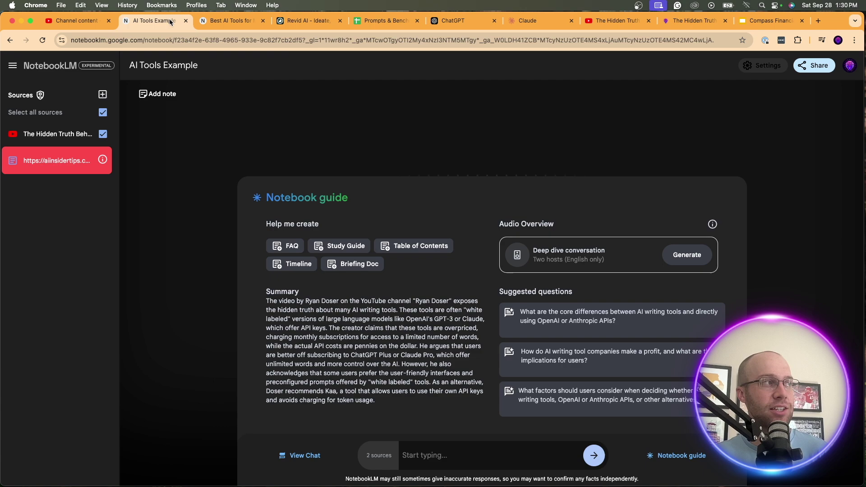
{"action": "mouse_move", "coordinate": [12, 163]}
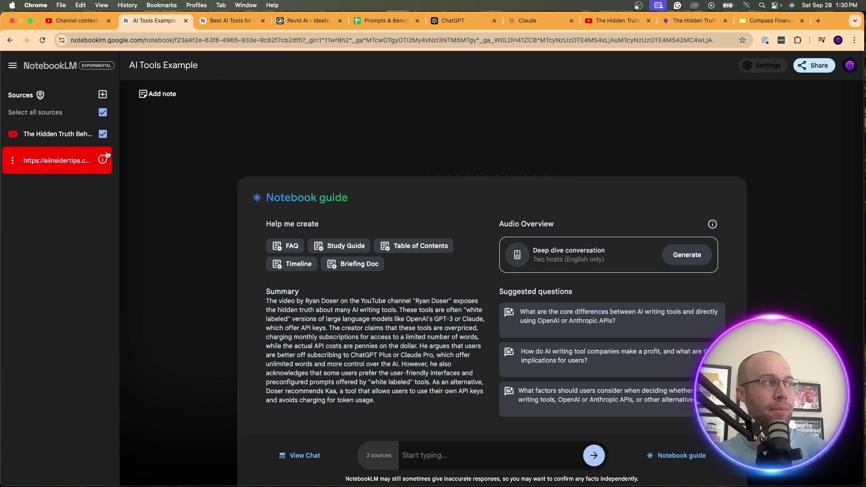
{"action": "left_click", "coordinate": [14, 162]}
{"action": "left_click", "coordinate": [36, 185]}
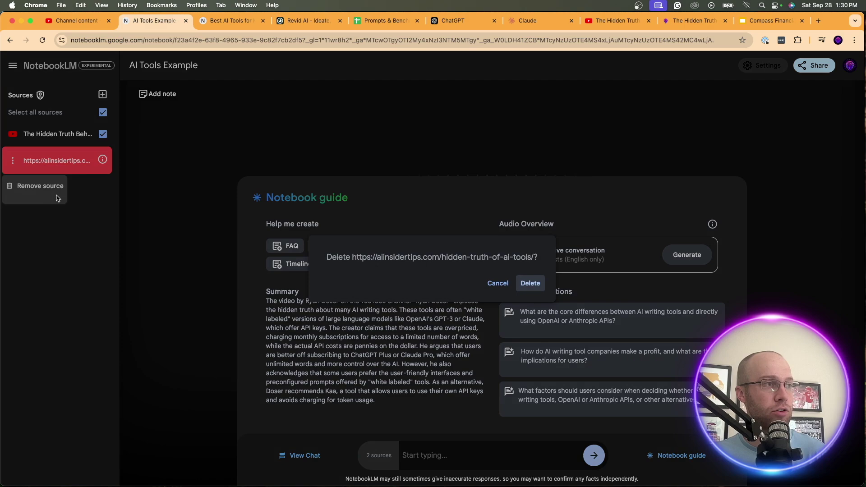
{"action": "left_click", "coordinate": [529, 282]}
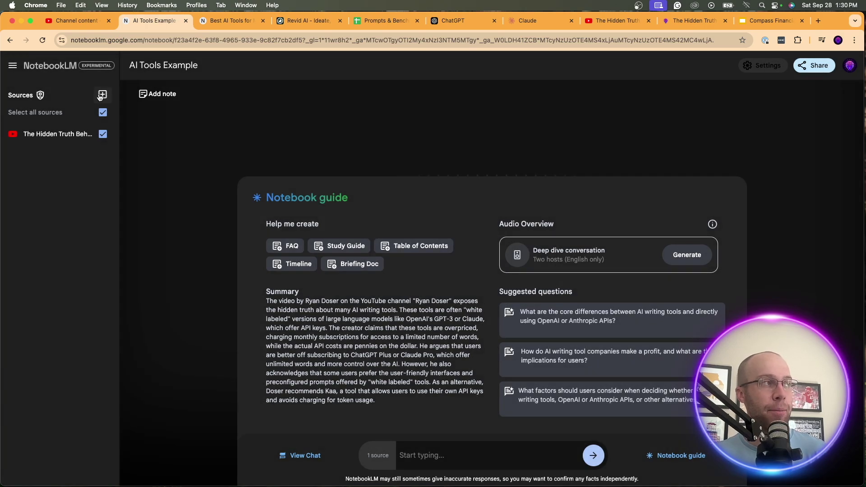
Upload the saved Hidden Truth article PDF from the Desktop as a new source.
{"action": "left_click", "coordinate": [103, 95]}
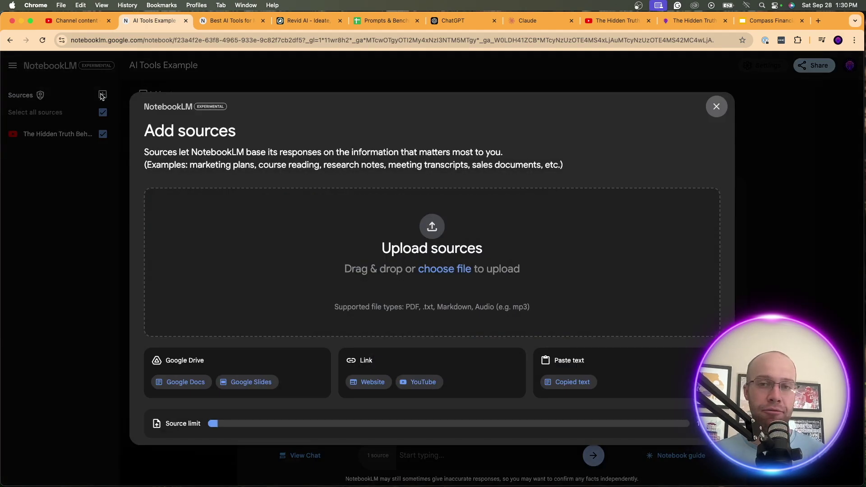
{"action": "left_click", "coordinate": [448, 272]}
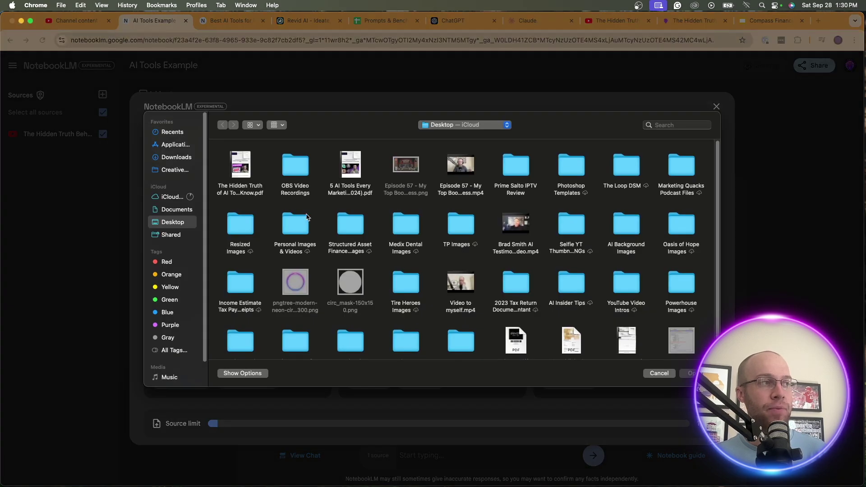
{"action": "left_click", "coordinate": [248, 192]}
{"action": "double_click", "coordinate": [248, 192]}
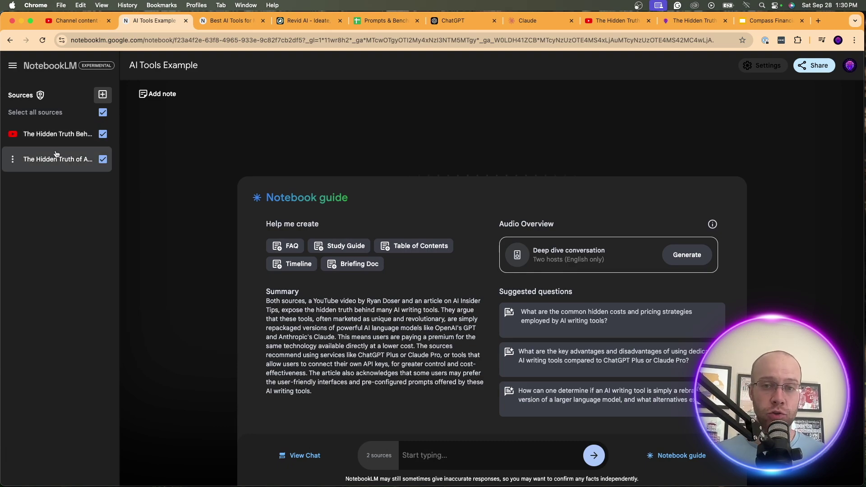
Close the YouTube video's share panel, view the AI Insider Tips article, then return to the AI Tools Example notebook.
{"action": "left_click", "coordinate": [624, 21]}
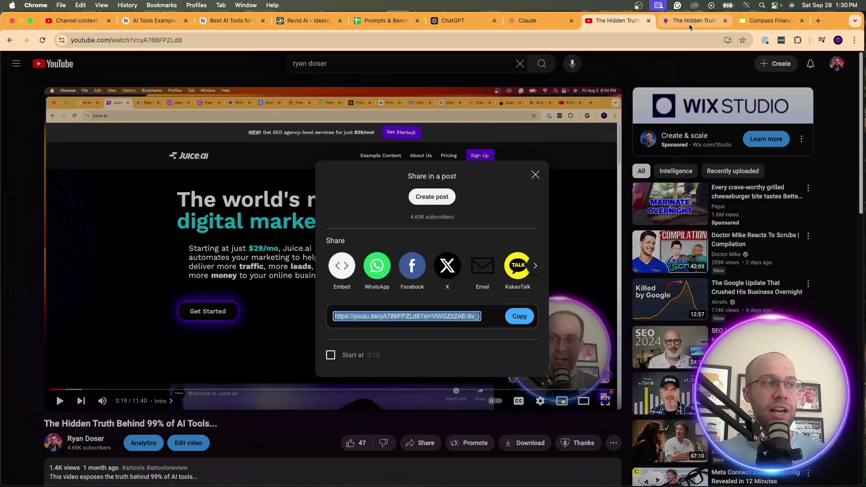
{"action": "left_click", "coordinate": [536, 175]}
{"action": "left_click", "coordinate": [690, 21]}
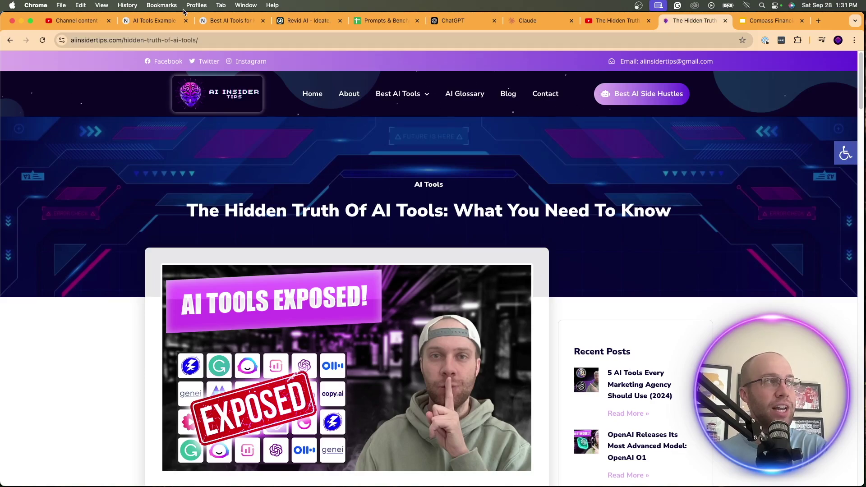
{"action": "left_click", "coordinate": [153, 21]}
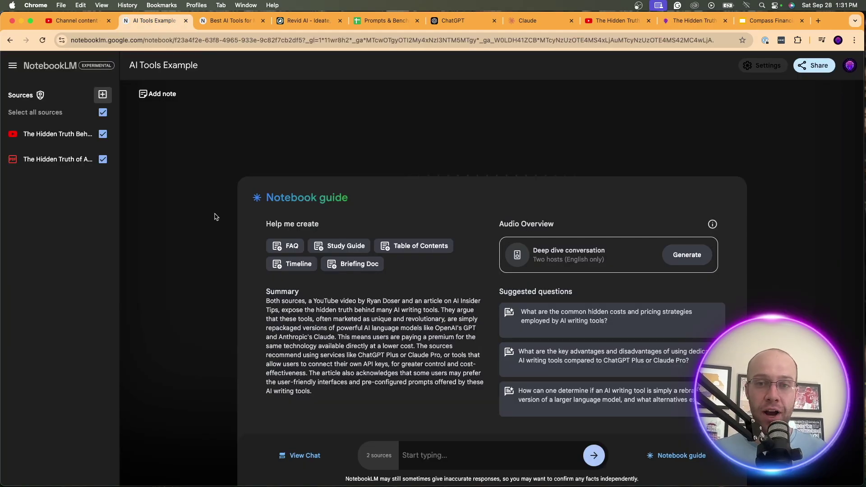
Generate an FAQ from the video and article sources, leaving the sources list unchanged.
{"action": "left_click", "coordinate": [104, 95]}
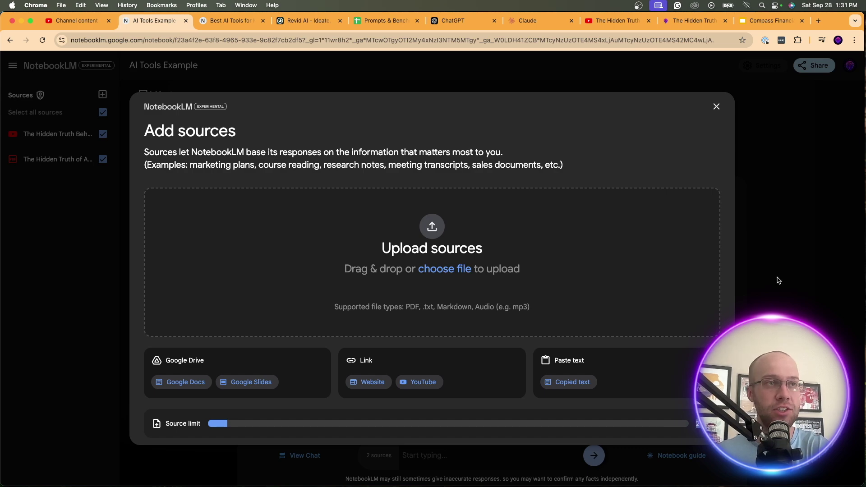
{"action": "left_click", "coordinate": [716, 106]}
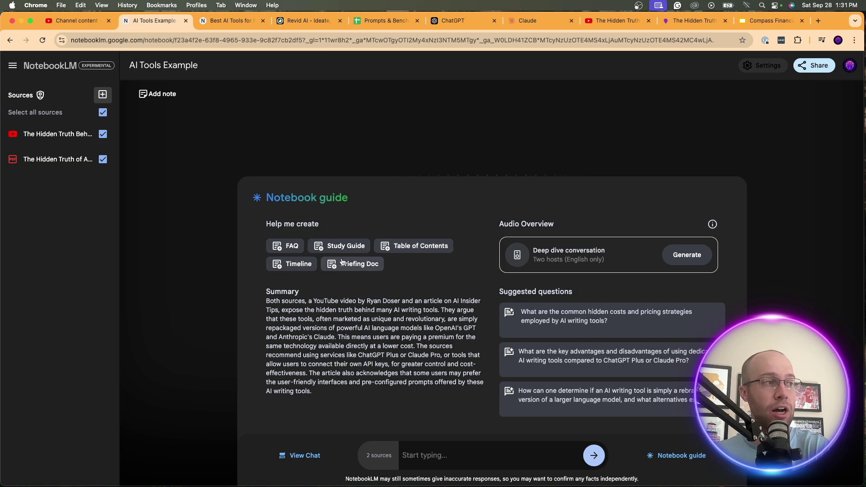
{"action": "left_click", "coordinate": [290, 246]}
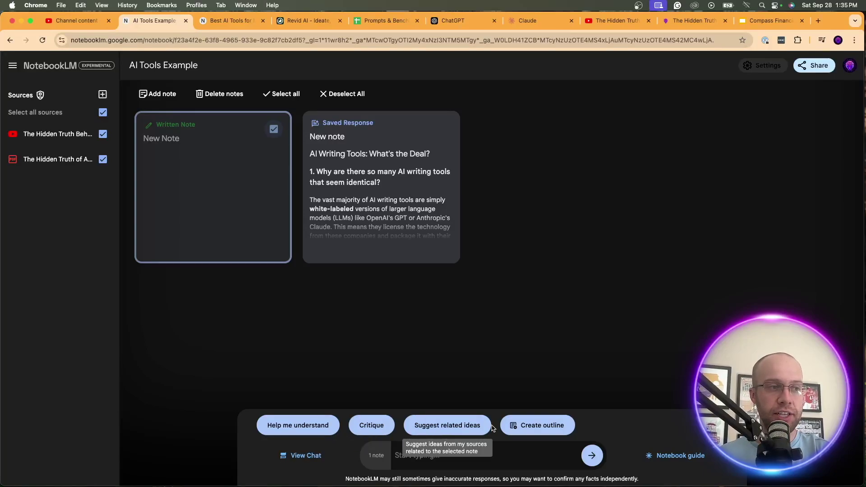
Reopen the Notebook guide after reviewing the 'AI Writing Tools: What's the Deal?' FAQ note.
{"action": "left_click", "coordinate": [685, 457]}
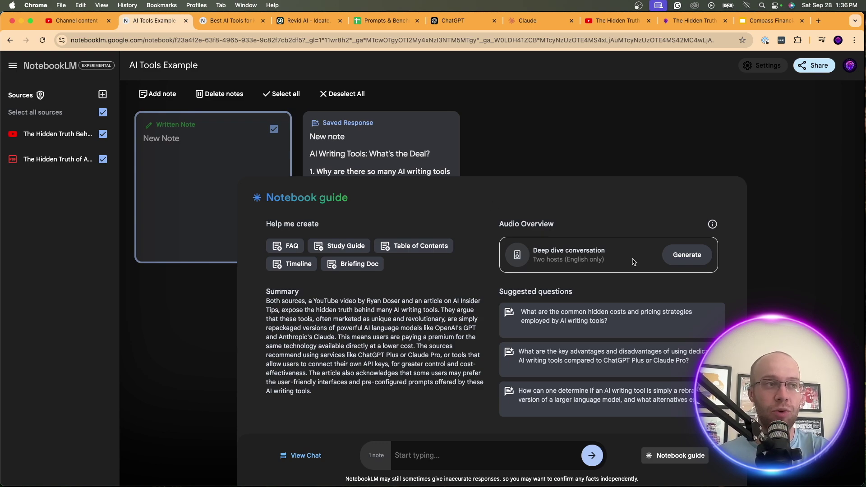
Generate the AI Tools Example Audio Overview, producing a 07:49 conversation.
{"action": "left_click_drag", "start_coordinate": [502, 222], "coordinate": [548, 222]}
{"action": "left_click", "coordinate": [548, 221]}
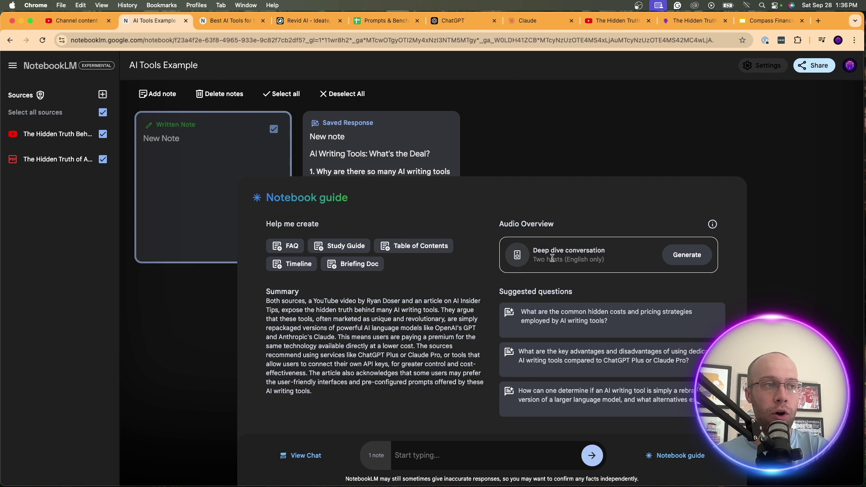
{"action": "left_click", "coordinate": [697, 262]}
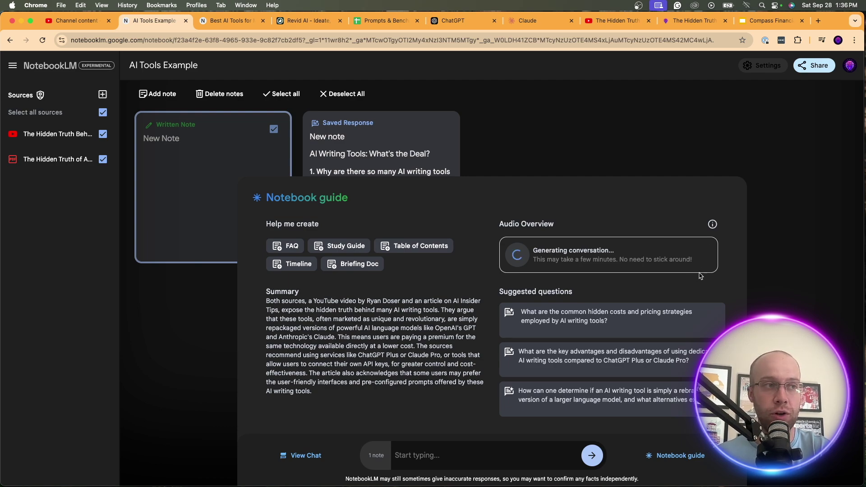
{"action": "left_click_drag", "start_coordinate": [560, 259], "coordinate": [604, 260]}
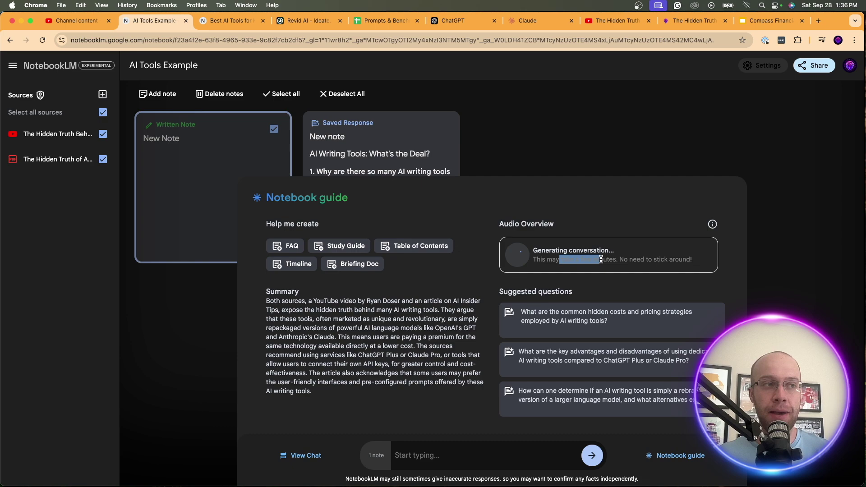
{"action": "left_click", "coordinate": [606, 259]}
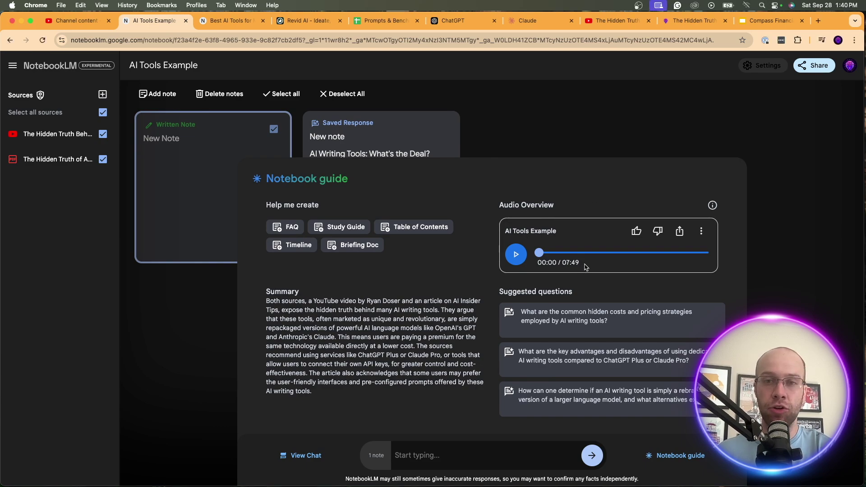
Keep public access on and copy the Audio Overview's share link.
{"action": "left_click_drag", "start_coordinate": [586, 267], "coordinate": [564, 265]}
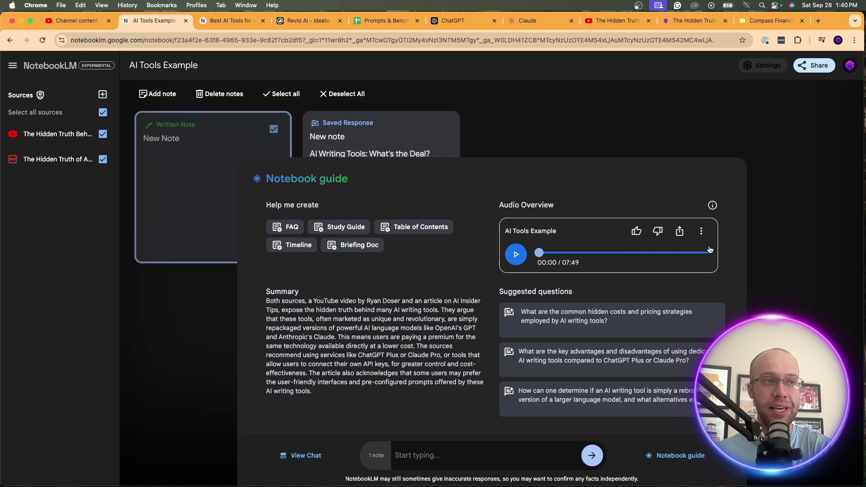
{"action": "left_click", "coordinate": [678, 232]}
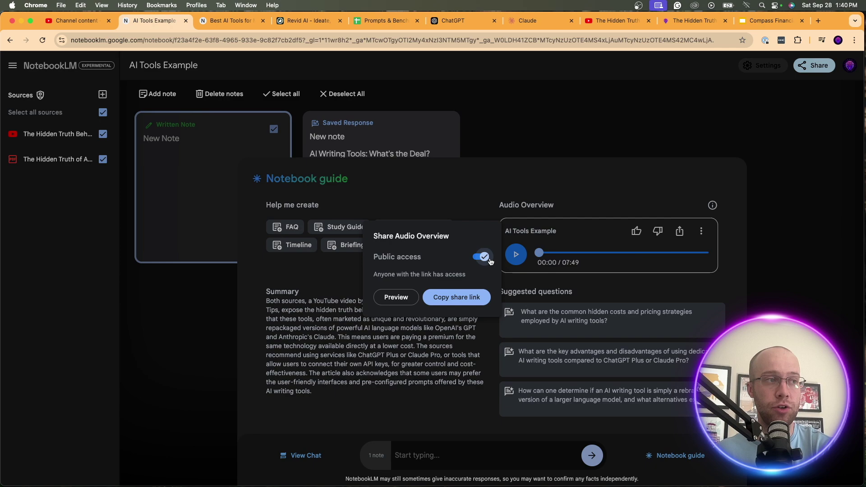
{"action": "left_click", "coordinate": [460, 296]}
Look over the audio's available playback speeds in its options menu, then close it.
{"action": "left_click", "coordinate": [796, 223]}
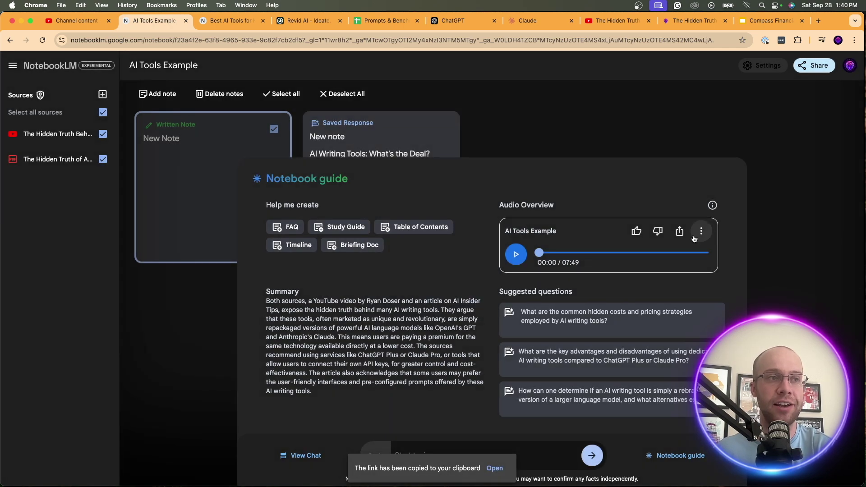
{"action": "left_click", "coordinate": [701, 231]}
{"action": "mouse_move", "coordinate": [731, 256]}
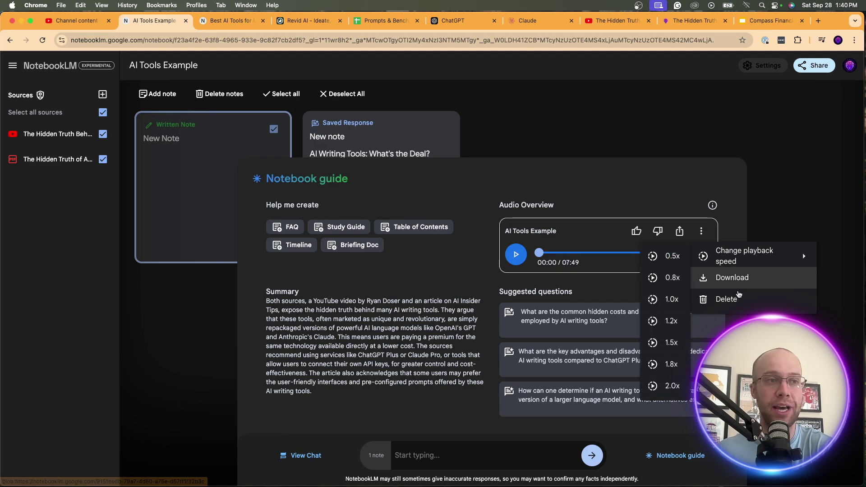
{"action": "left_click", "coordinate": [781, 193]}
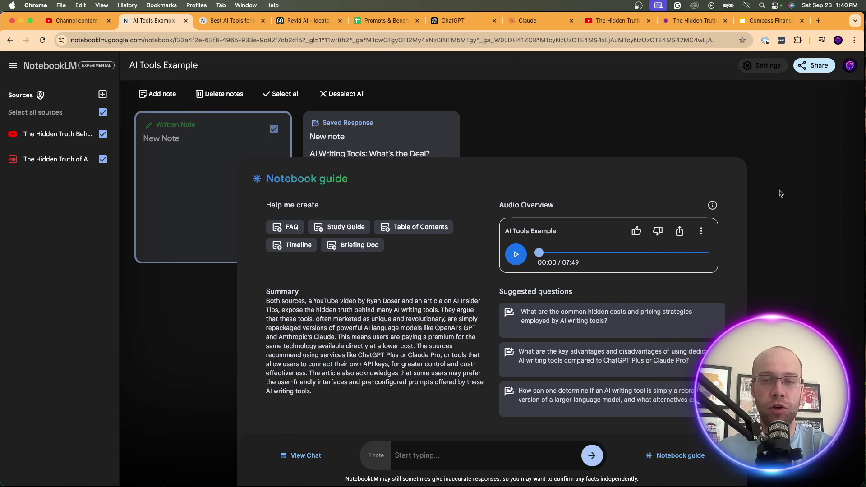
Play the AI Tools Example audio and pause it at 00:34.
{"action": "left_click", "coordinate": [516, 255]}
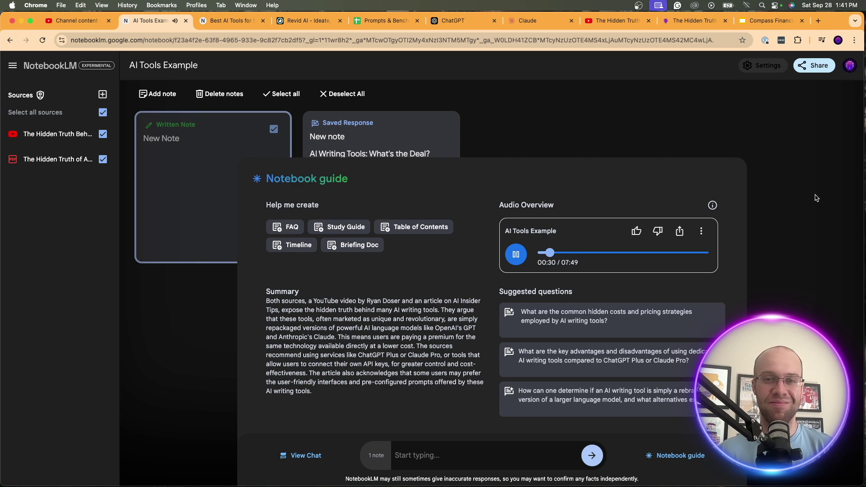
{"action": "left_click", "coordinate": [516, 256]}
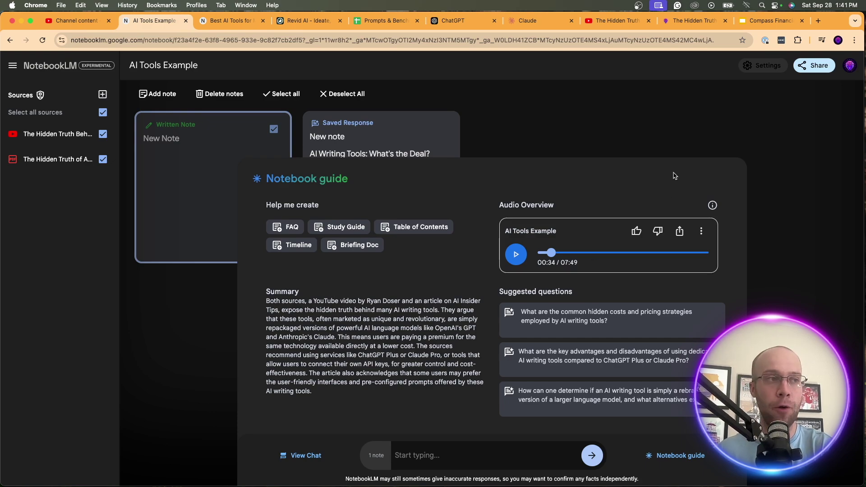
Download the Audio Overview as AI Tools Example.wav (21.5 MB).
{"action": "left_click", "coordinate": [701, 231]}
{"action": "left_click", "coordinate": [738, 279]}
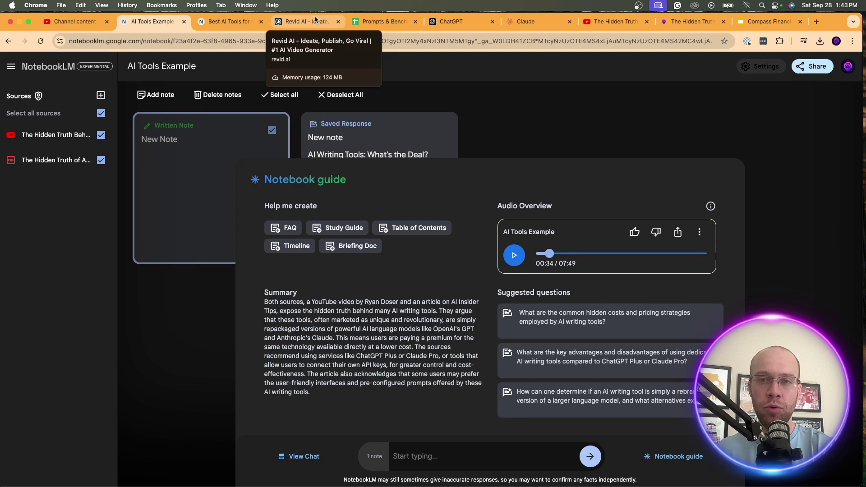
Go to revid.ai and open the dashboard's empty Your Videos page.
{"action": "left_click", "coordinate": [302, 22]}
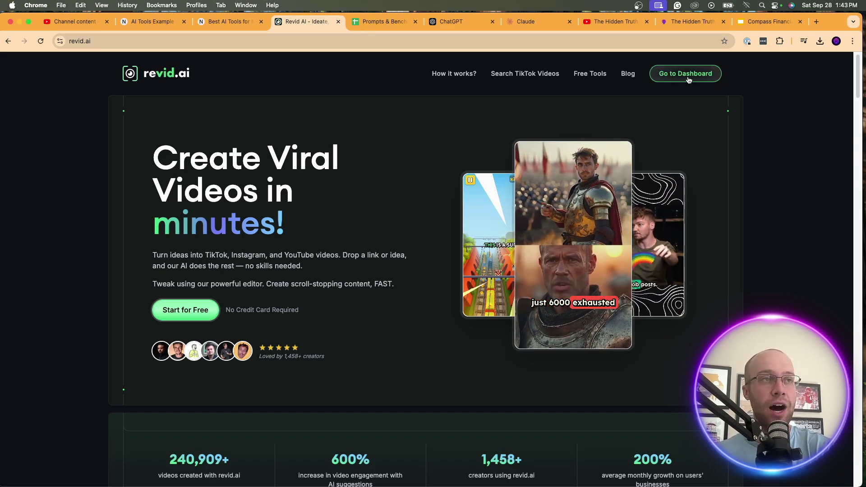
{"action": "left_click", "coordinate": [684, 74]}
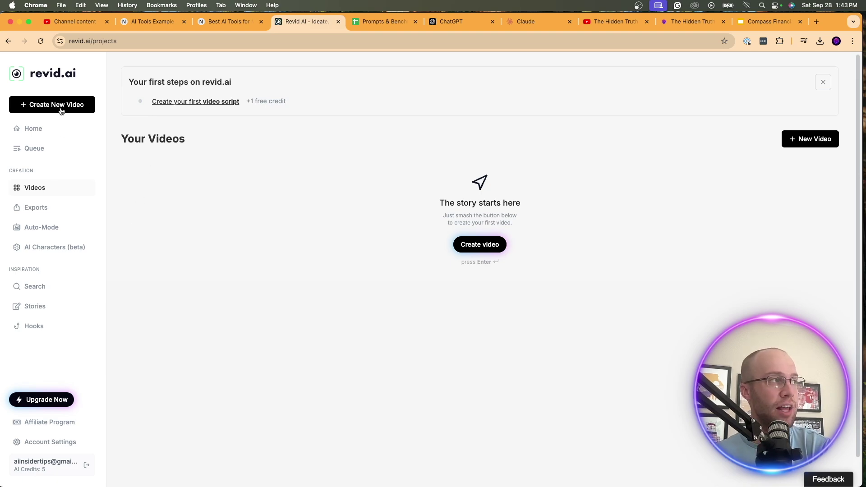
Start a new revid.ai video from the Audio to Video template and review its audio form.
{"action": "left_click", "coordinate": [61, 111]}
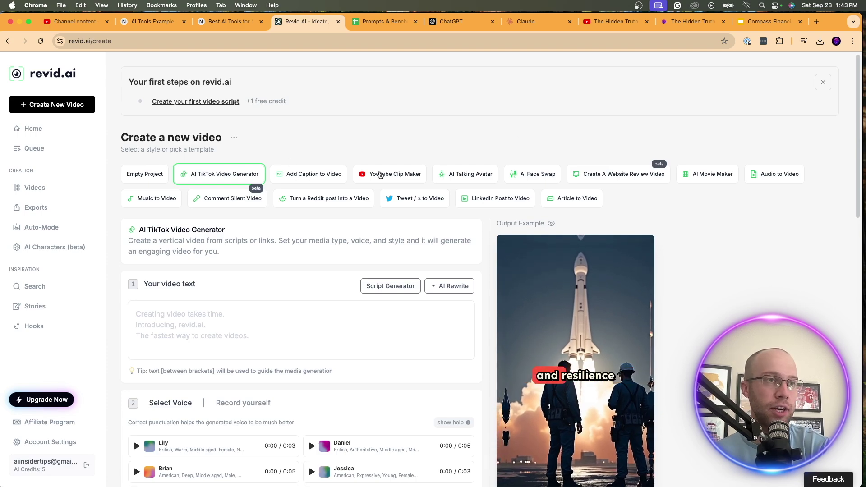
{"action": "left_click", "coordinate": [767, 180]}
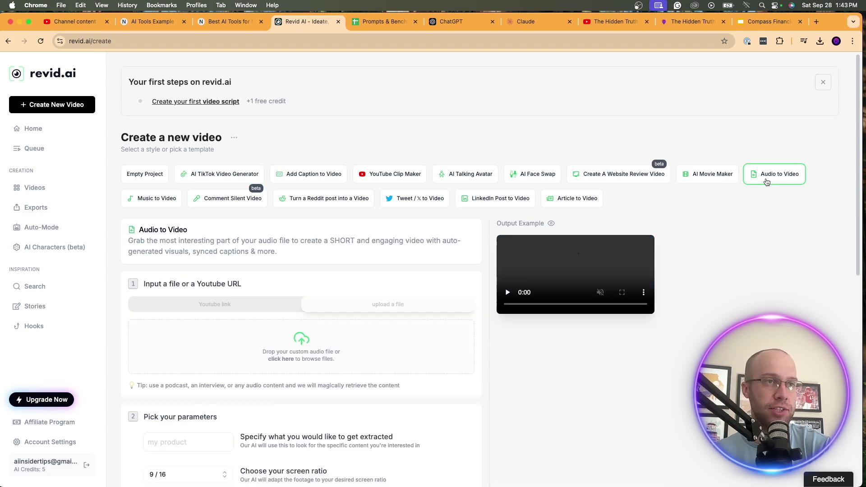
{"action": "scroll", "coordinate": [675, 276], "scroll_direction": "down", "scroll_amount": 3}
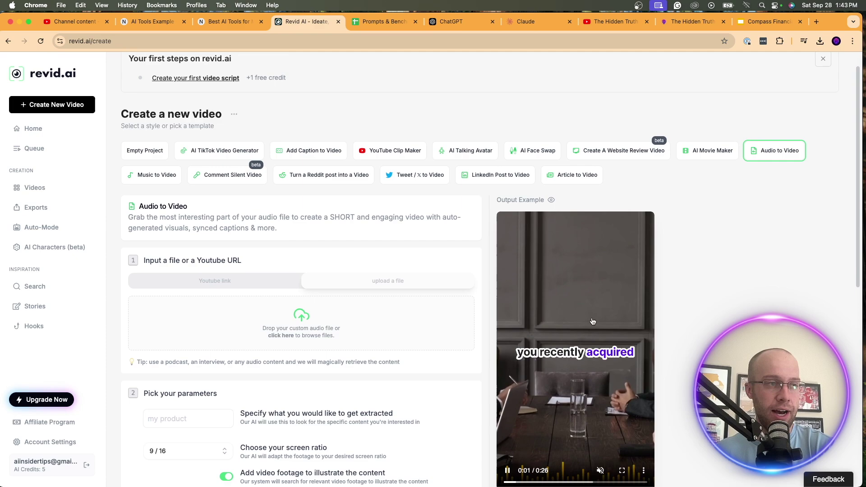
{"action": "scroll", "coordinate": [689, 269], "scroll_direction": "up", "scroll_amount": 1}
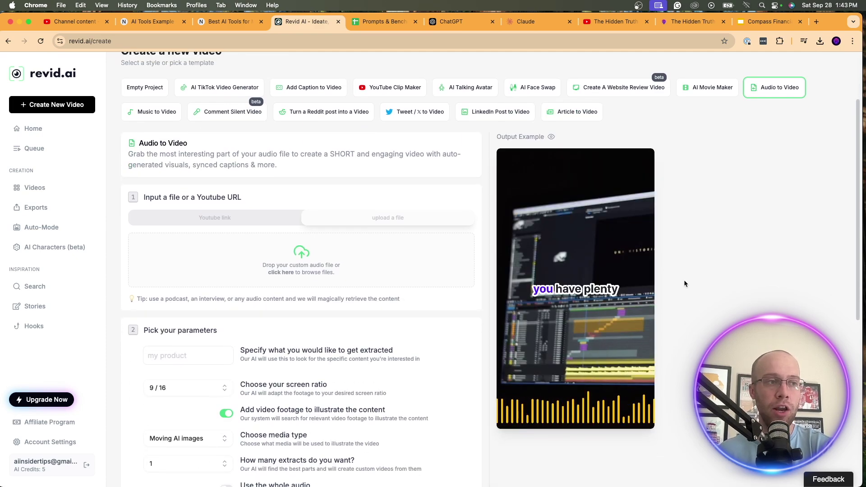
{"action": "scroll", "coordinate": [684, 280], "scroll_direction": "up", "scroll_amount": 1}
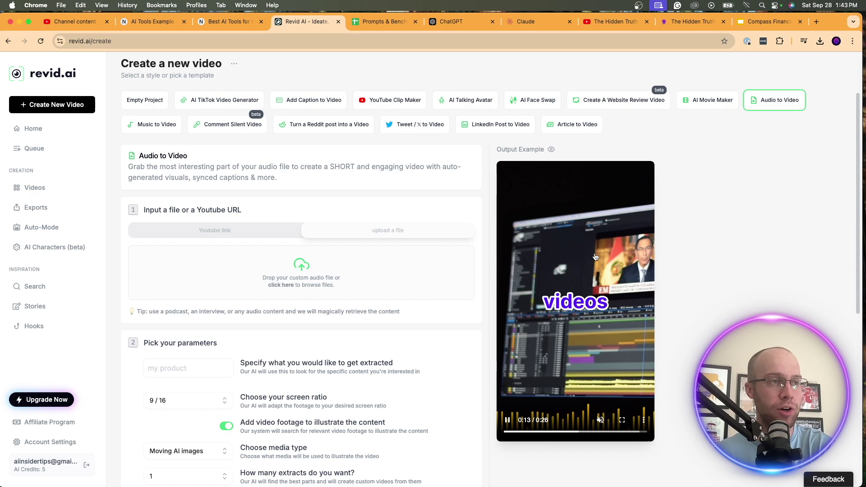
Upload the AI Tools Example.wav audio file and keep the 9/16 screen ratio.
{"action": "left_click", "coordinate": [204, 233]}
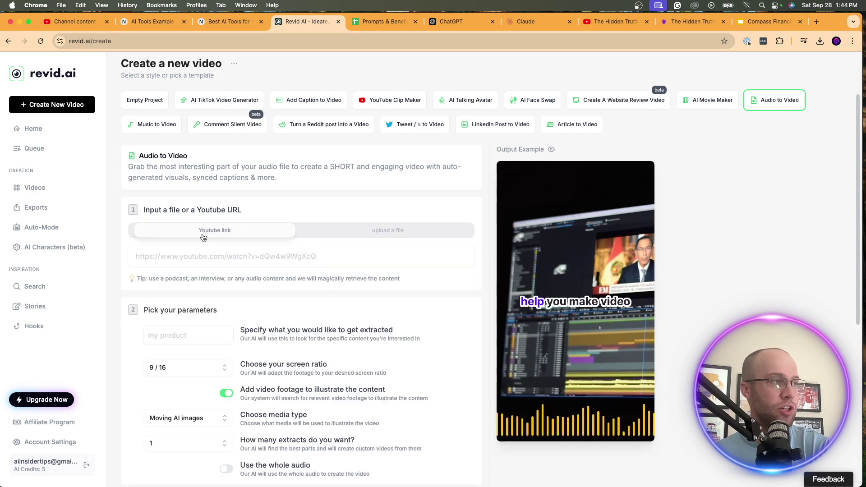
{"action": "left_click", "coordinate": [345, 235]}
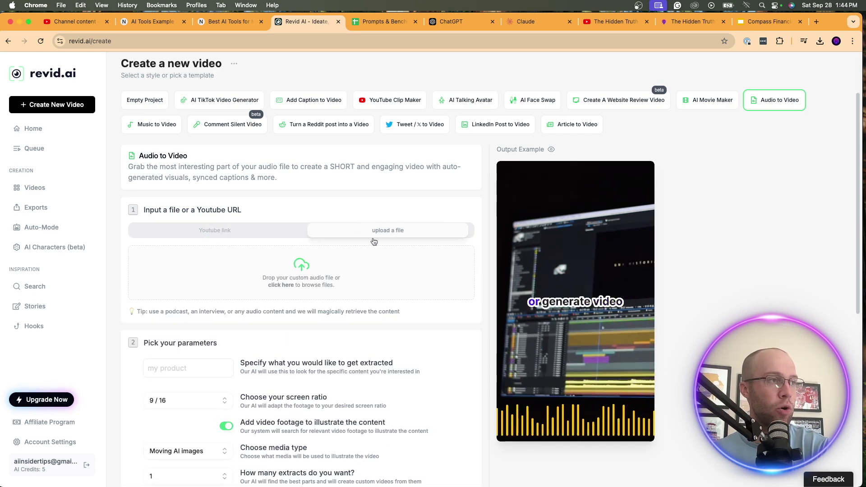
{"action": "left_click", "coordinate": [302, 276]}
{"action": "double_click", "coordinate": [302, 194]}
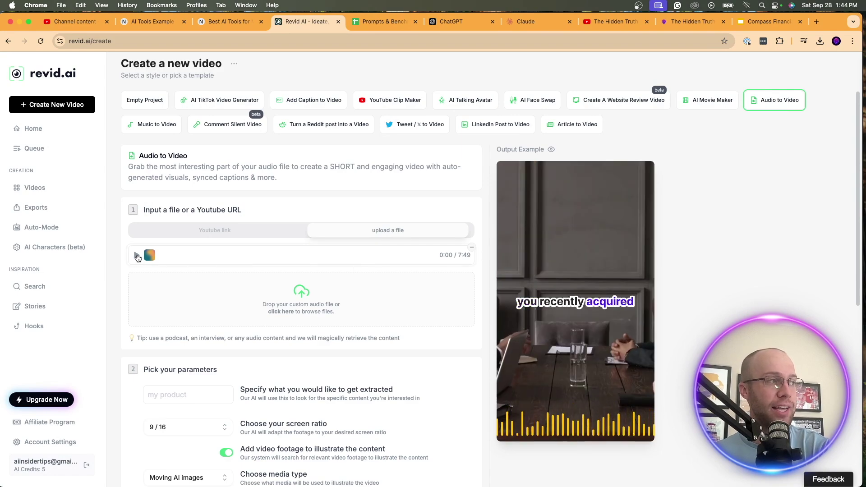
{"action": "scroll", "coordinate": [315, 276], "scroll_direction": "down", "scroll_amount": 5}
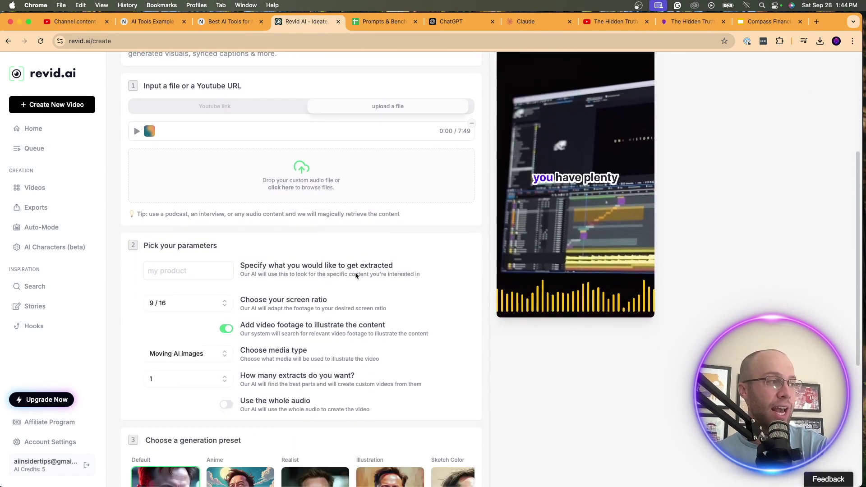
{"action": "left_click", "coordinate": [197, 252]}
{"action": "scroll", "coordinate": [180, 262], "scroll_direction": "down", "scroll_amount": 1}
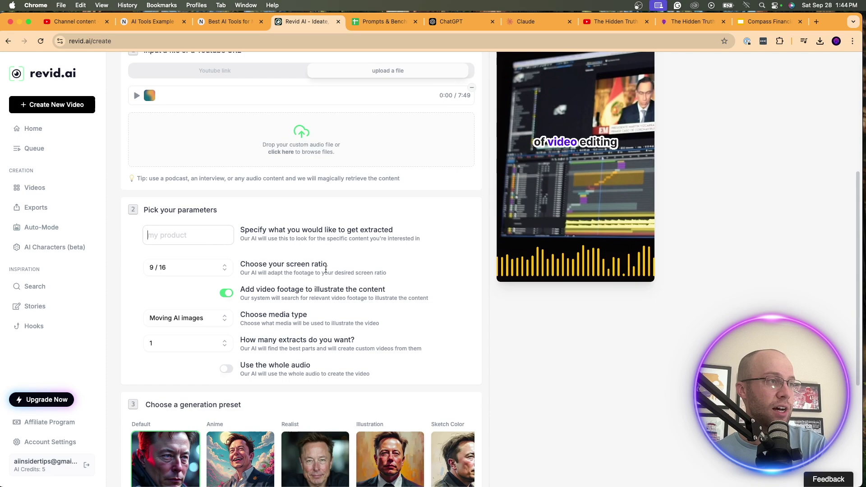
{"action": "left_click", "coordinate": [177, 266]}
{"action": "left_click", "coordinate": [412, 264]}
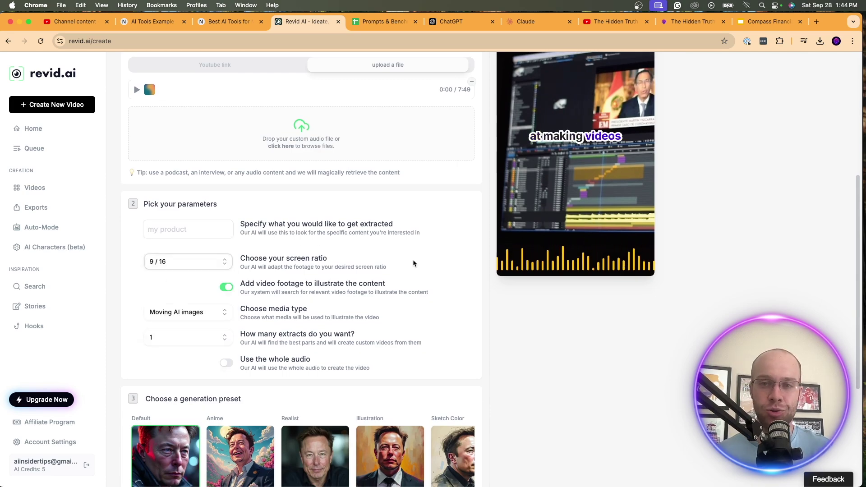
Set the media type to AI video with a single extract.
{"action": "scroll", "coordinate": [413, 264], "scroll_direction": "down", "scroll_amount": 2}
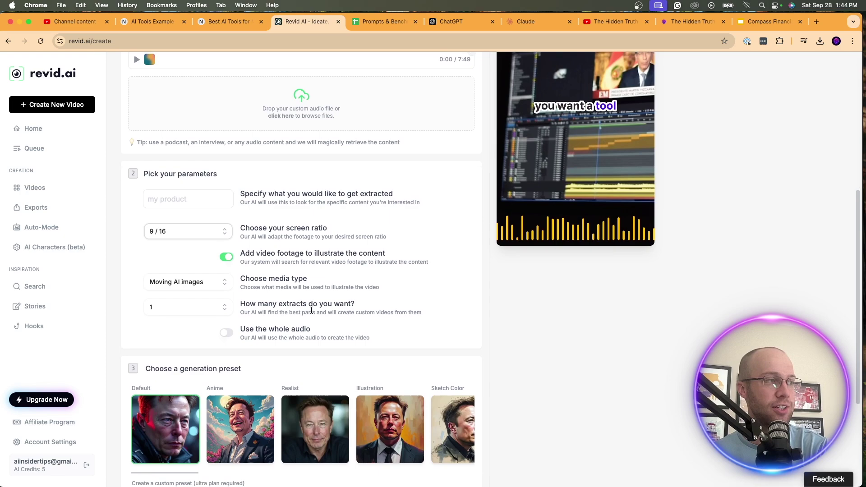
{"action": "left_click_drag", "start_coordinate": [260, 249], "coordinate": [240, 249]}
{"action": "left_click", "coordinate": [393, 248]}
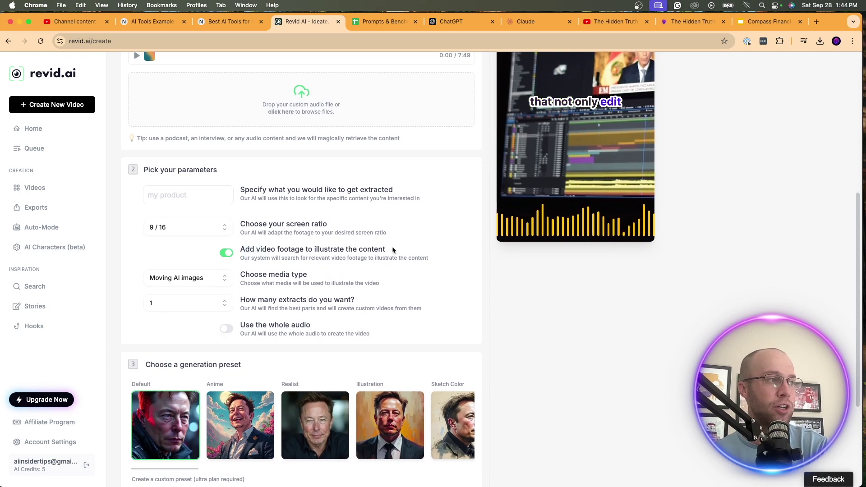
{"action": "left_click", "coordinate": [199, 274]}
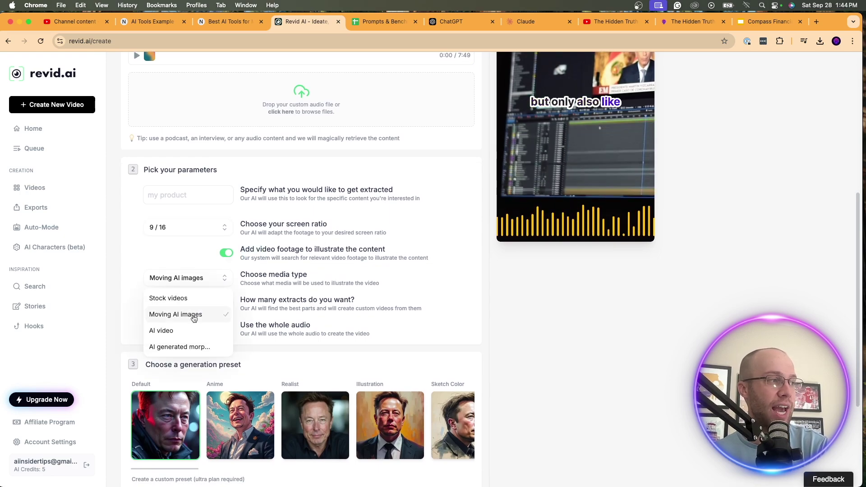
{"action": "left_click", "coordinate": [191, 331]}
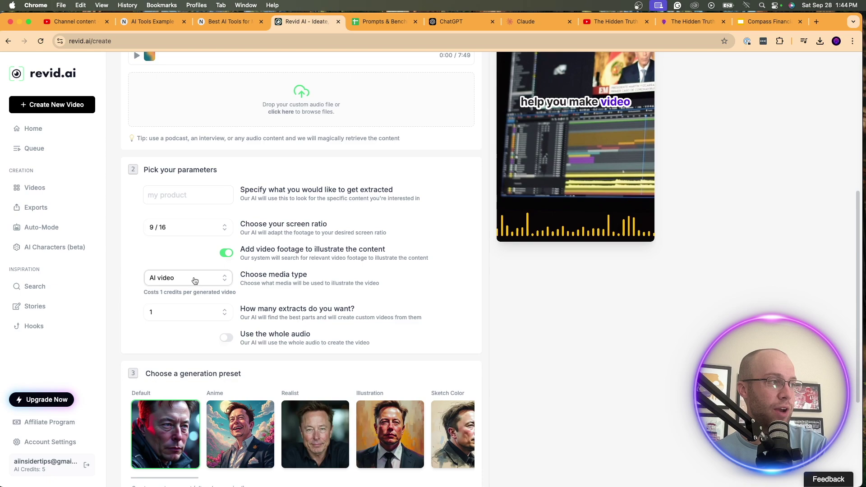
{"action": "left_click", "coordinate": [195, 280]}
{"action": "left_click", "coordinate": [180, 330]}
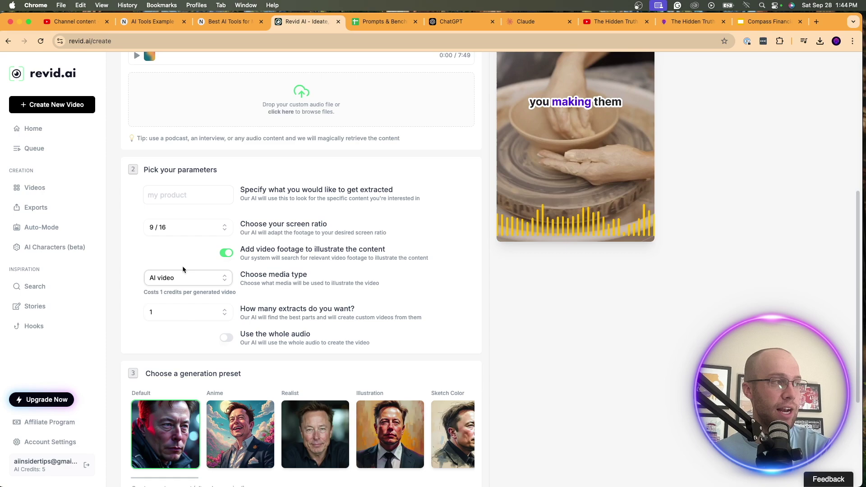
{"action": "left_click", "coordinate": [193, 313]}
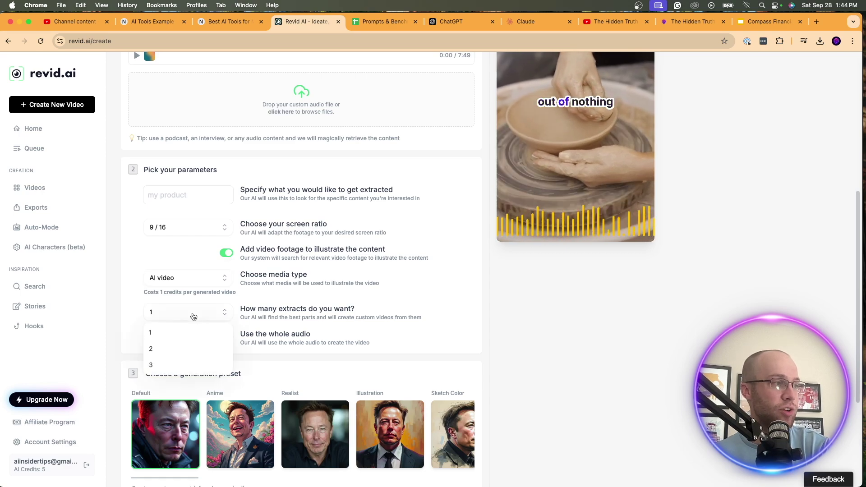
{"action": "left_click", "coordinate": [437, 352]}
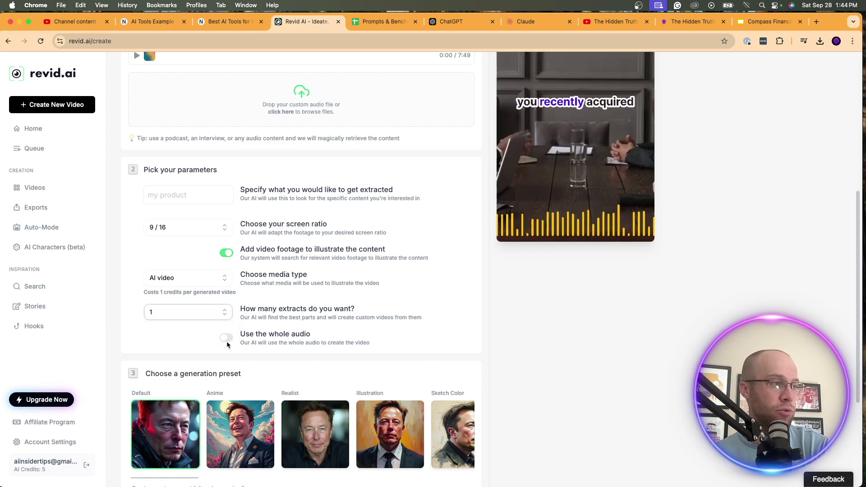
{"action": "left_click_drag", "start_coordinate": [366, 344], "coordinate": [393, 345]}
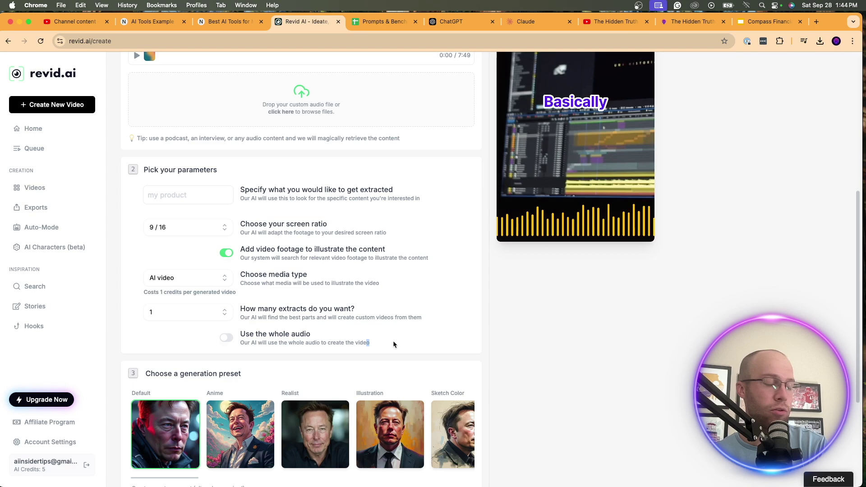
{"action": "left_click", "coordinate": [400, 342]}
Choose the Realist generation preset instead of Anime.
{"action": "scroll", "coordinate": [400, 342], "scroll_direction": "down", "scroll_amount": 4}
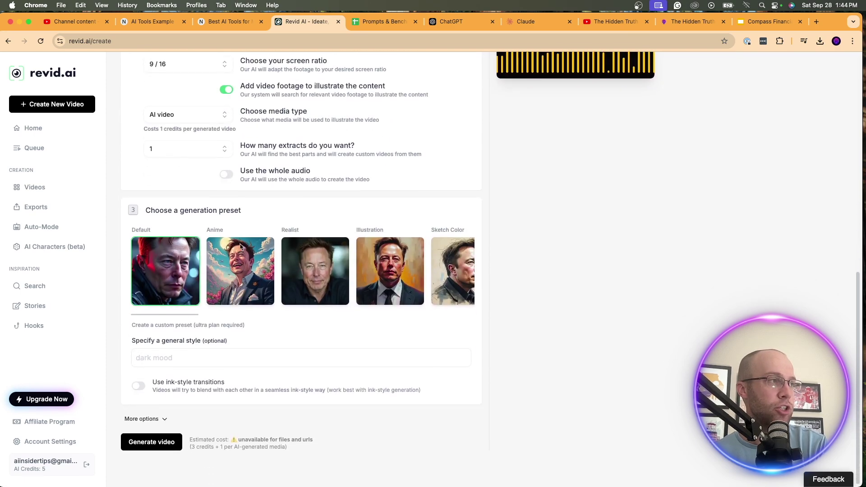
{"action": "left_click", "coordinate": [266, 295]}
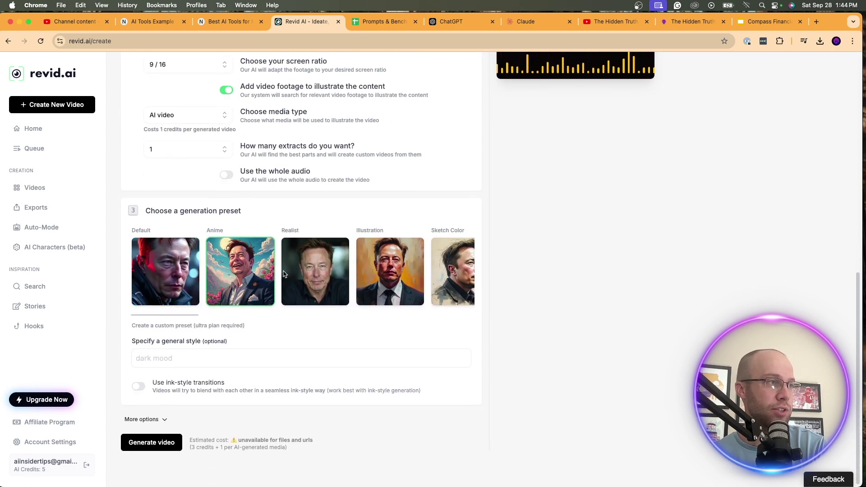
{"action": "left_click", "coordinate": [319, 274]}
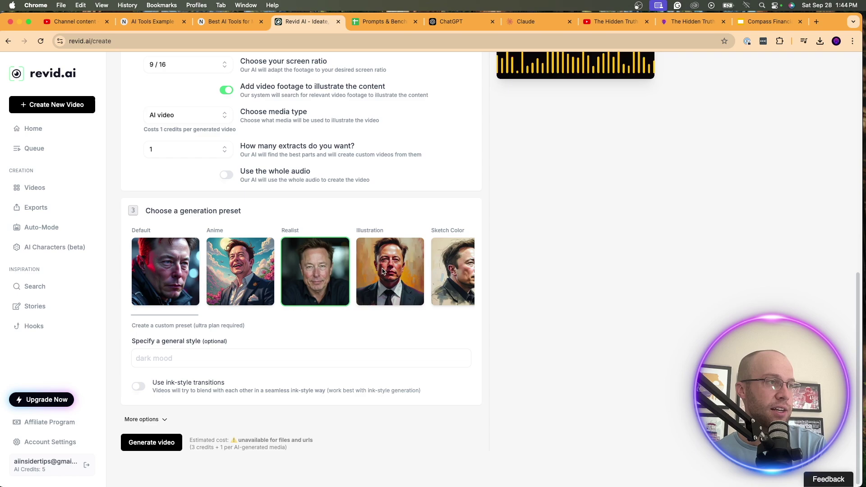
{"action": "scroll", "coordinate": [382, 271], "scroll_direction": "right", "scroll_amount": 15}
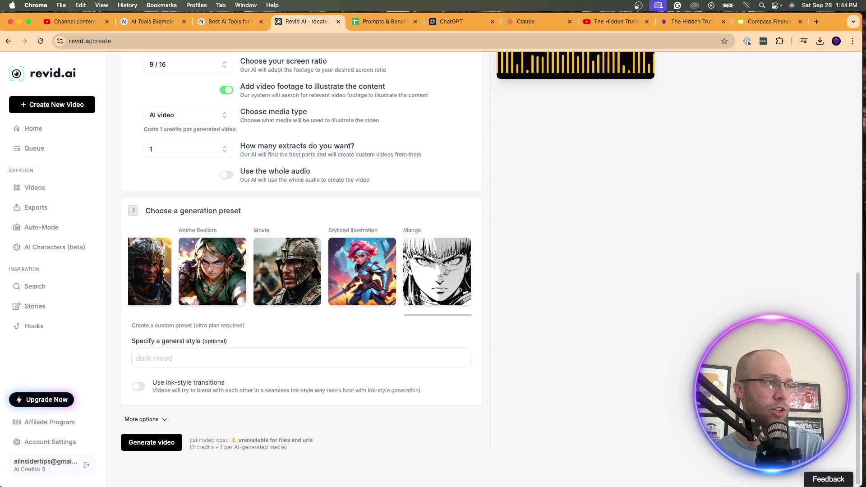
{"action": "scroll", "coordinate": [323, 274], "scroll_direction": "left", "scroll_amount": 15}
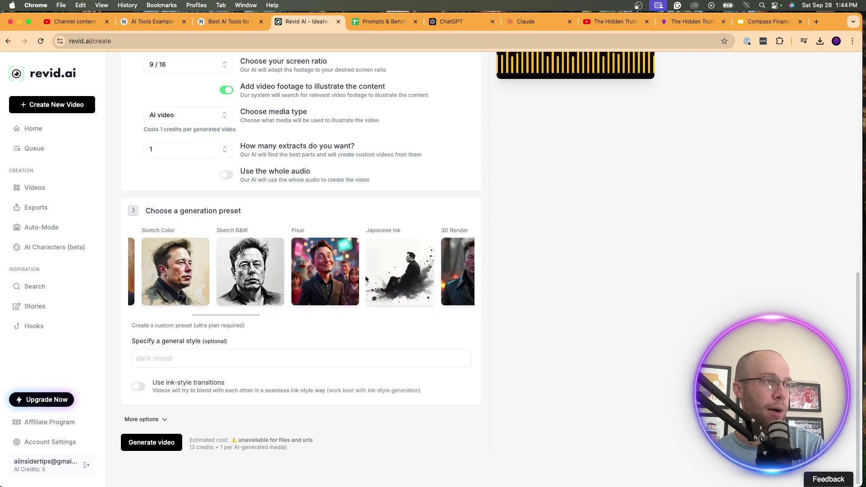
{"action": "scroll", "coordinate": [388, 285], "scroll_direction": "left", "scroll_amount": 2}
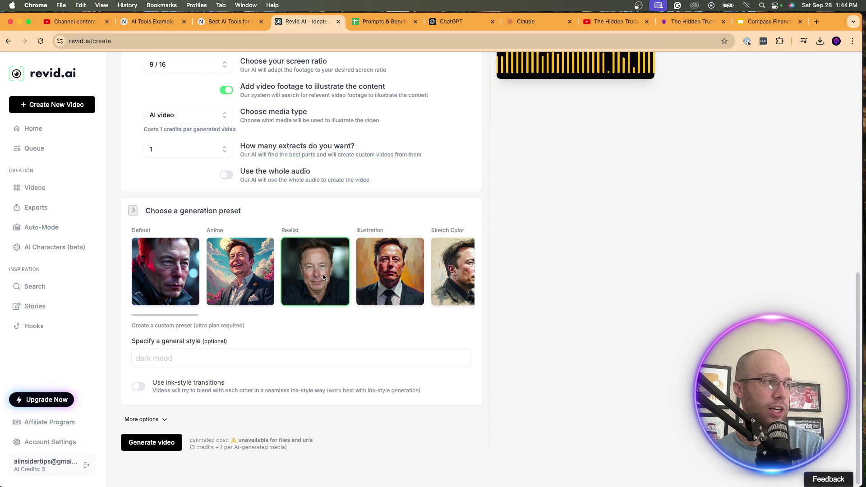
{"action": "left_click", "coordinate": [215, 361]}
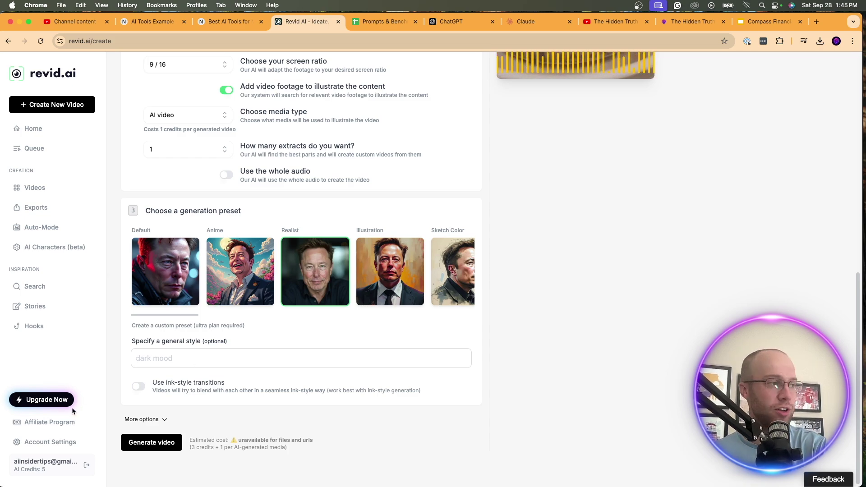
After Generate video demands a paid plan, switch the media type to Moving AI images.
{"action": "left_click", "coordinate": [153, 445]}
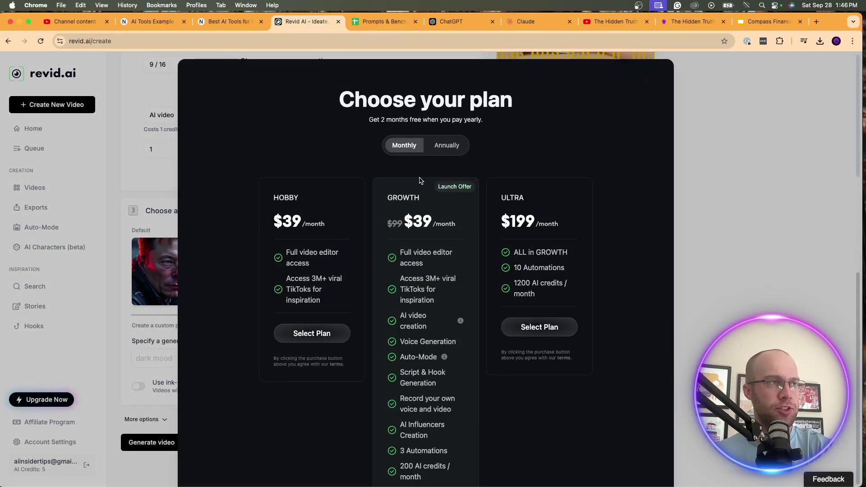
{"action": "left_click", "coordinate": [686, 215]}
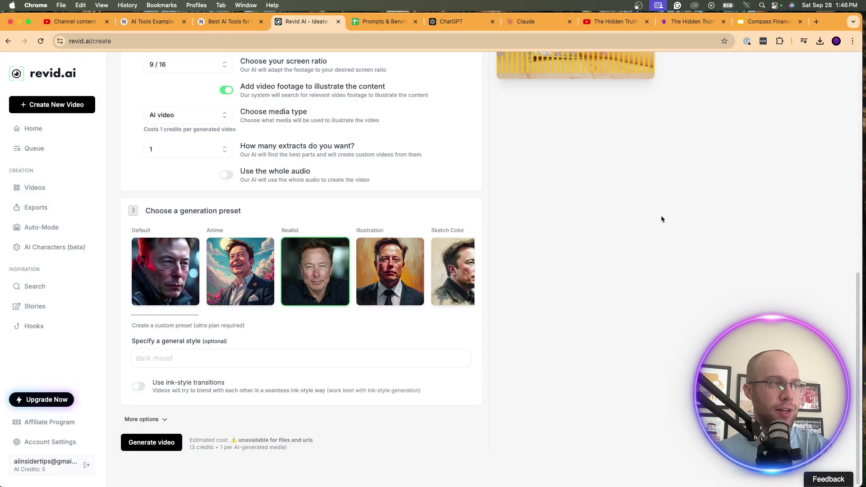
{"action": "scroll", "coordinate": [195, 273], "scroll_direction": "up", "scroll_amount": 5}
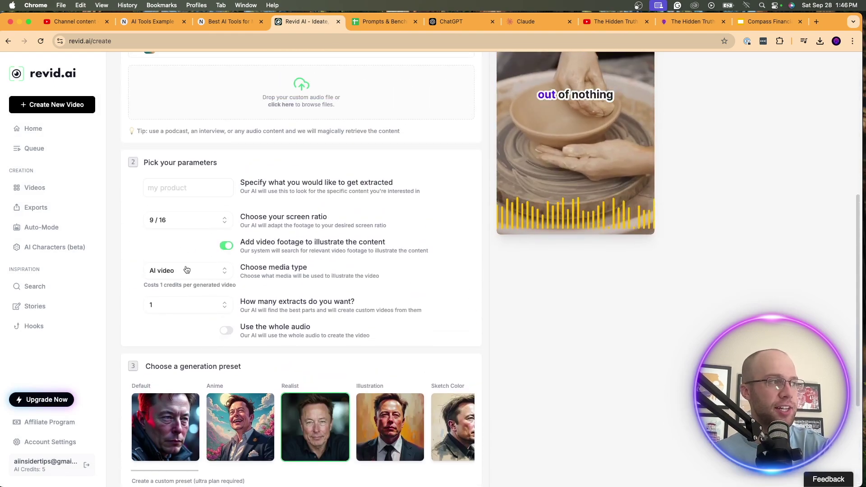
{"action": "left_click", "coordinate": [196, 272]}
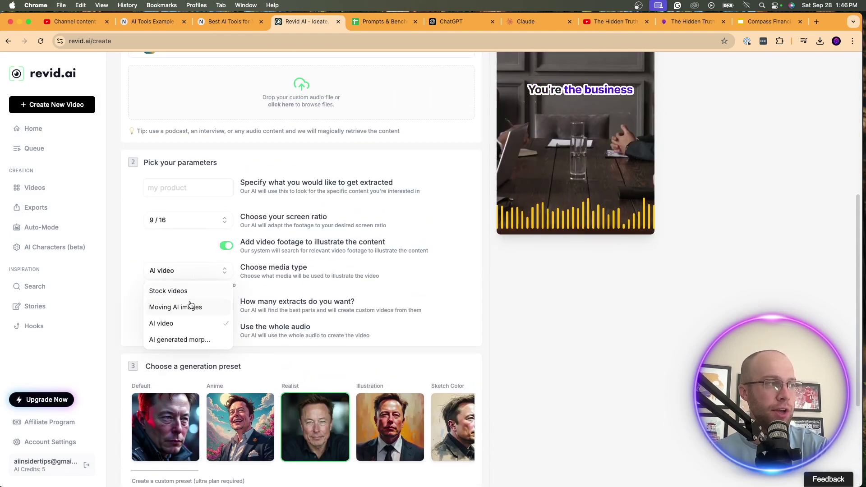
{"action": "left_click", "coordinate": [190, 305]}
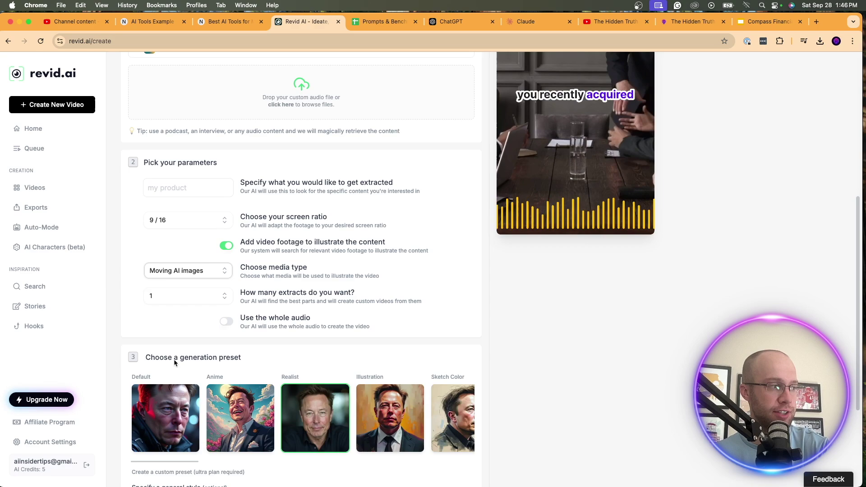
{"action": "scroll", "coordinate": [268, 309], "scroll_direction": "down", "scroll_amount": 5}
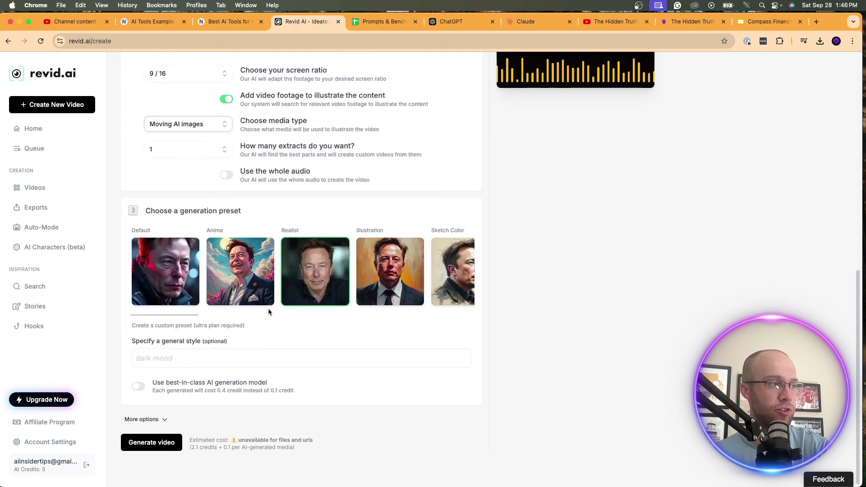
Generate the video, giving YouTube as the onboarding referral source, until 'The Truth About AI Tools' is built.
{"action": "left_click", "coordinate": [154, 440]}
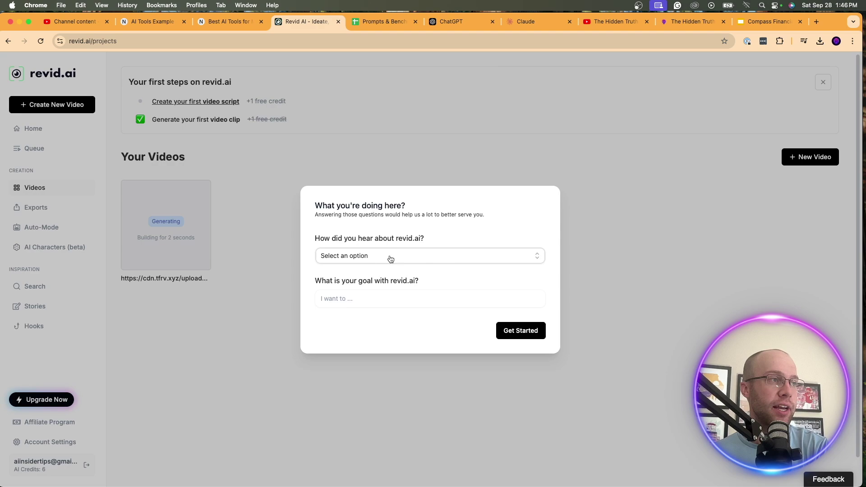
{"action": "left_click", "coordinate": [525, 331]}
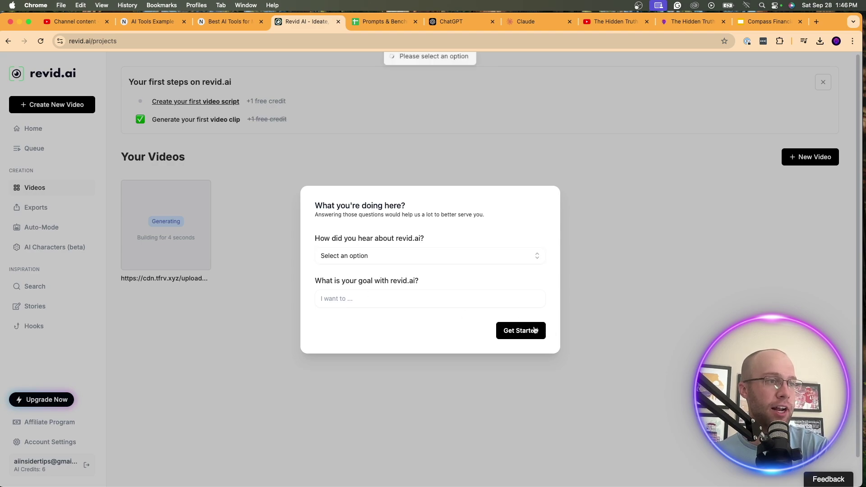
{"action": "left_click", "coordinate": [502, 256]}
{"action": "left_click", "coordinate": [360, 292]}
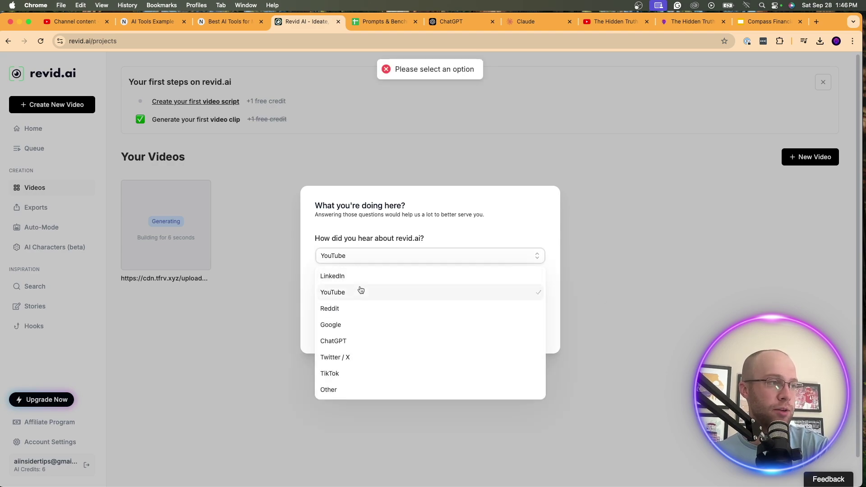
{"action": "left_click", "coordinate": [522, 330]}
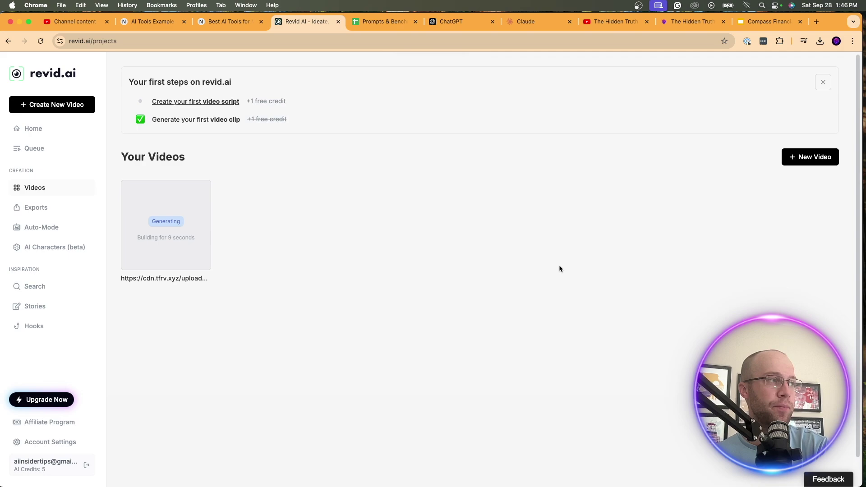
{"action": "mouse_move", "coordinate": [202, 212]}
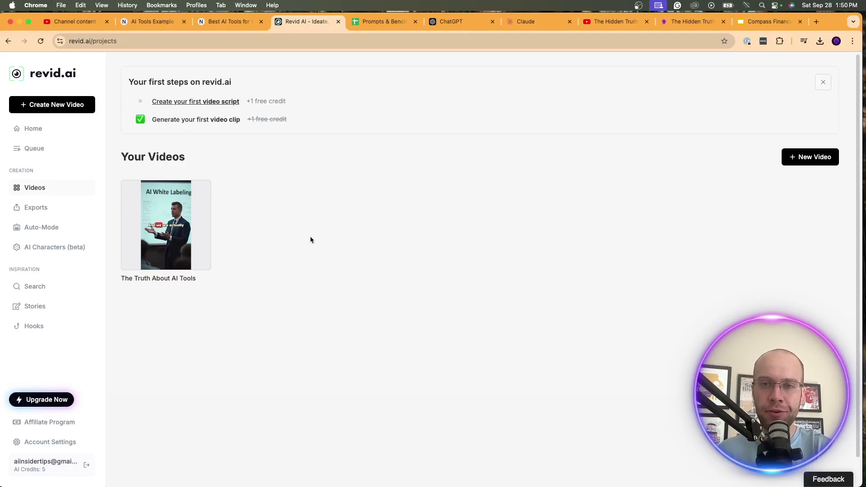
{"action": "left_click", "coordinate": [154, 272]}
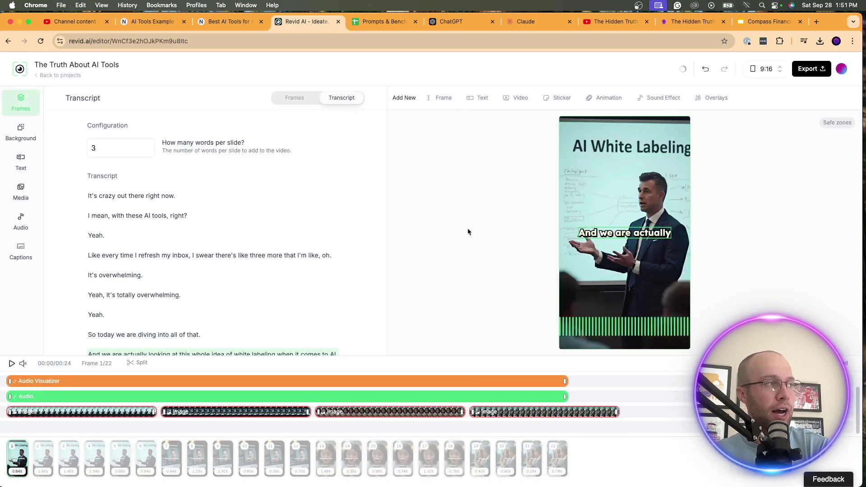
{"action": "left_click", "coordinate": [305, 99]}
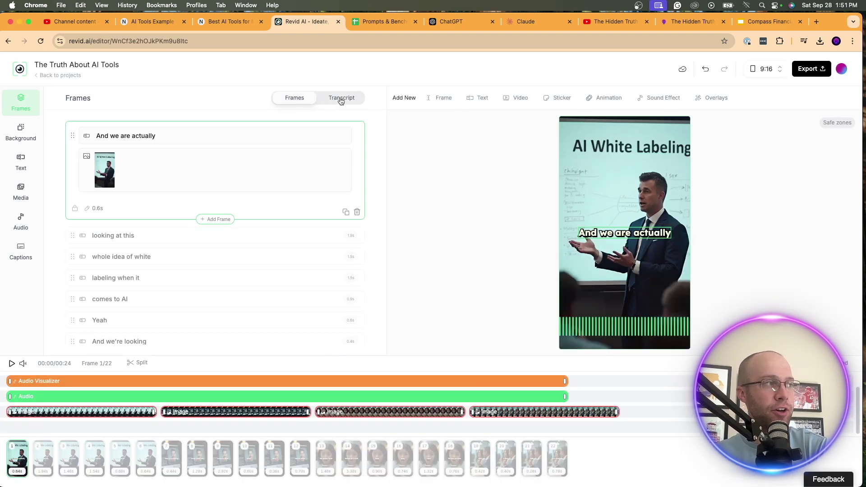
{"action": "left_click", "coordinate": [341, 98]}
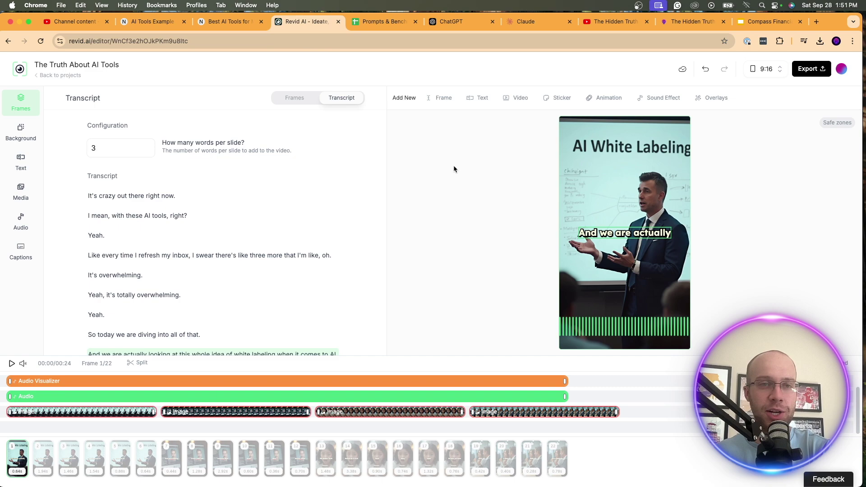
{"action": "left_click", "coordinate": [765, 71]}
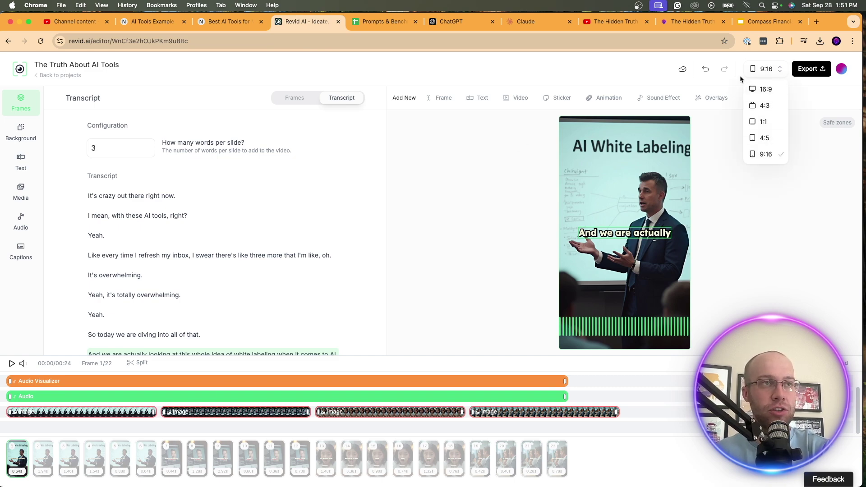
{"action": "left_click", "coordinate": [639, 69]}
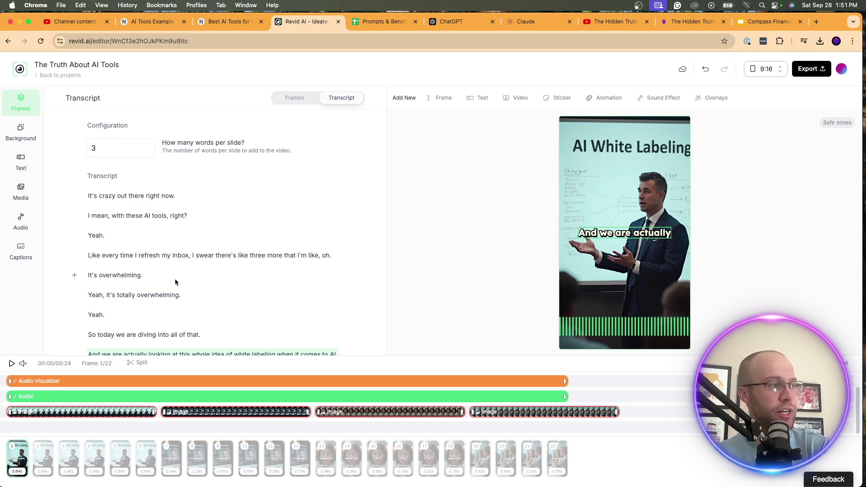
Play the video preview and pause it at frame 15 of 22, on the caption 'Tools'.
{"action": "left_click", "coordinate": [12, 364]}
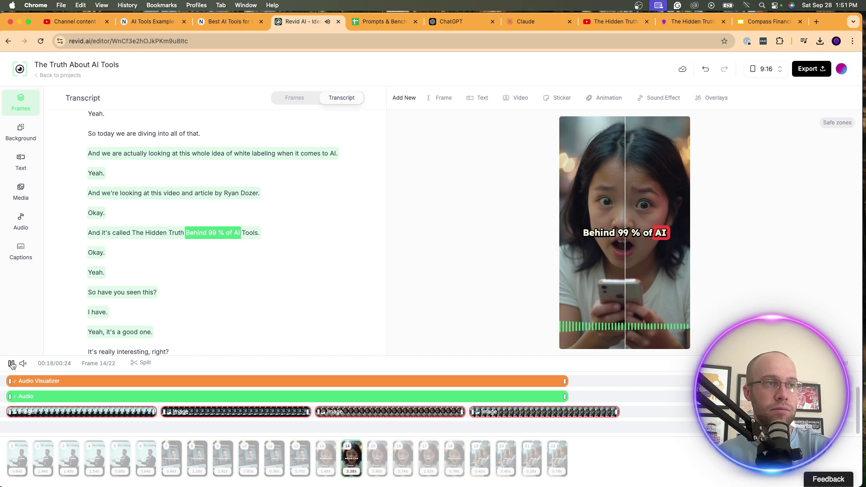
{"action": "left_click", "coordinate": [12, 364]}
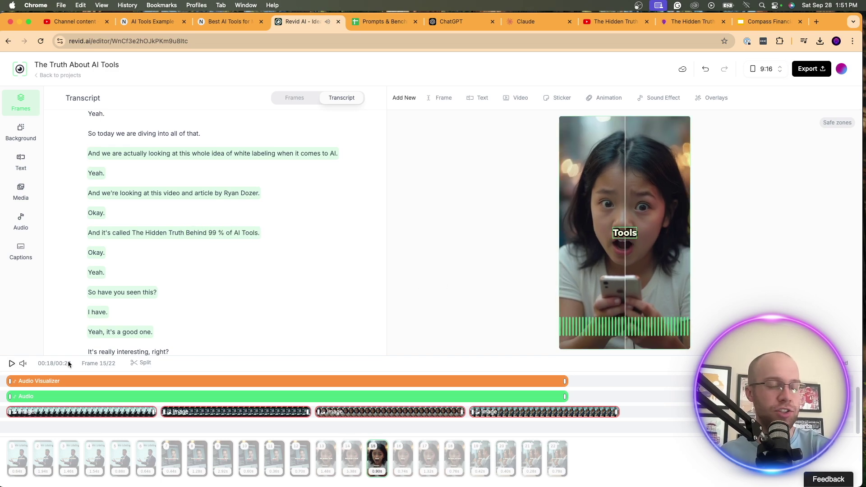
{"action": "mouse_move", "coordinate": [74, 356]}
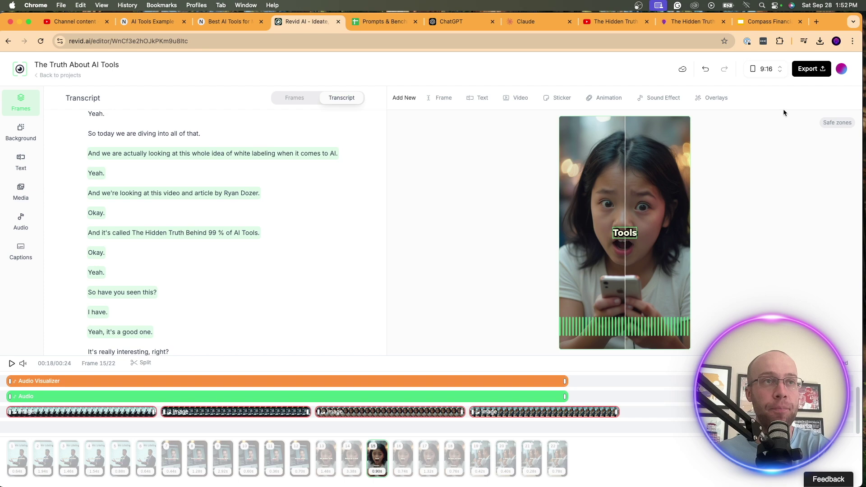
Paste and send the prompt asking for 5 AI-and-Marketing podcast titles and 5 episode ideas.
{"action": "left_click", "coordinate": [165, 25]}
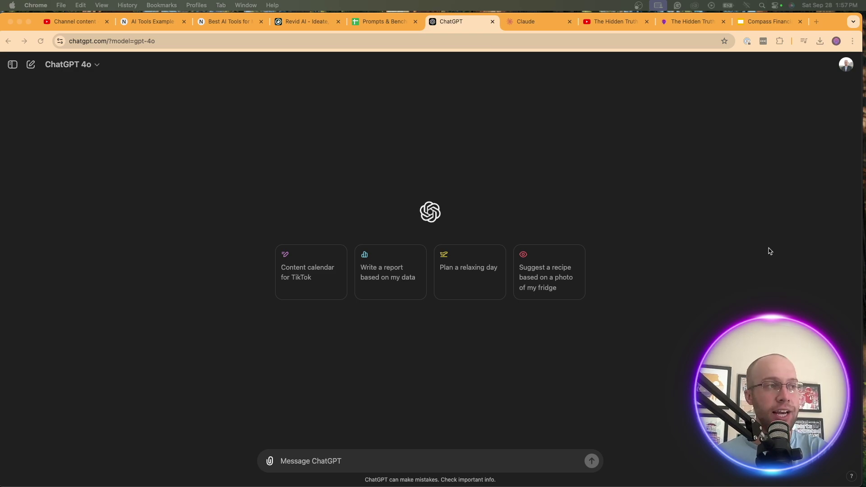
{"action": "left_click", "coordinate": [739, 249]}
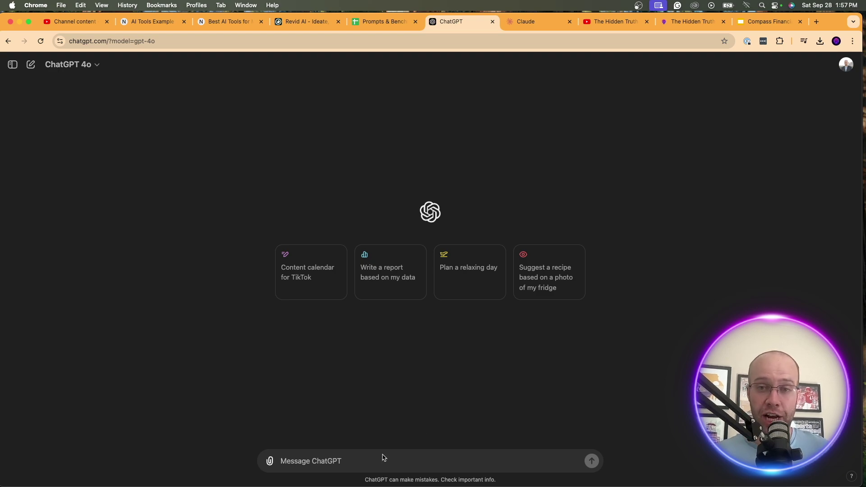
{"action": "type", "text": "I'm looking to start a podcast about AI and Marketing. Help me come up 5 ideas for a podcast title and  5 episode ideas that an audience would find valuable. Make this catchy, unique, and something people would care about."}
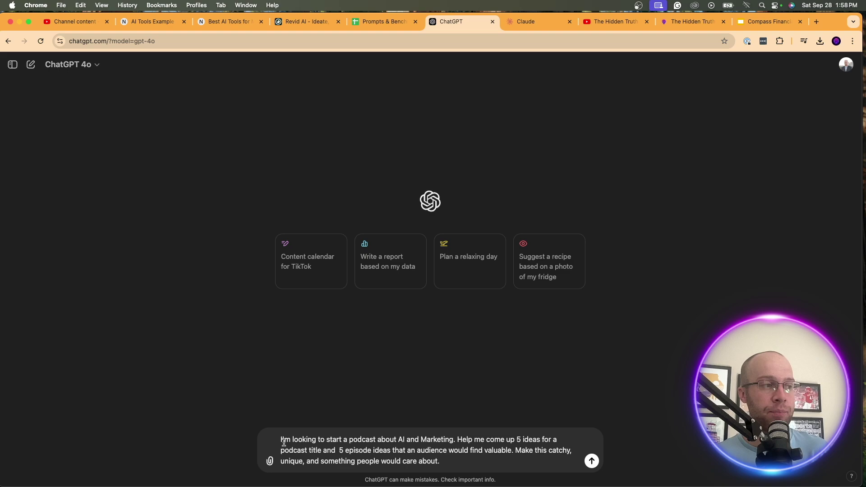
{"action": "left_click_drag", "start_coordinate": [283, 439], "coordinate": [463, 440]}
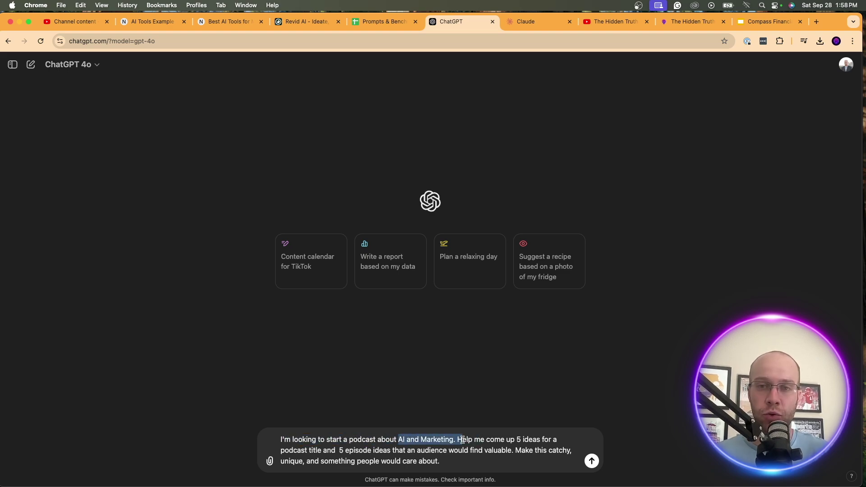
{"action": "left_click", "coordinate": [463, 440]}
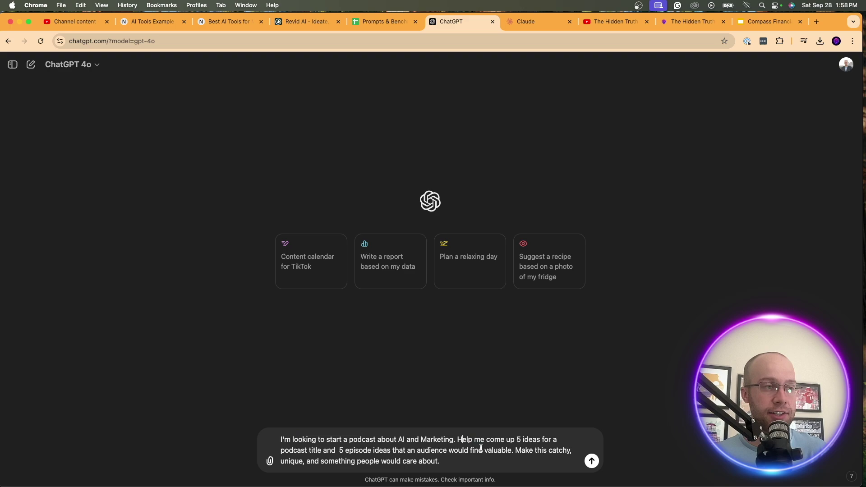
{"action": "left_click_drag", "start_coordinate": [458, 440], "coordinate": [443, 459]}
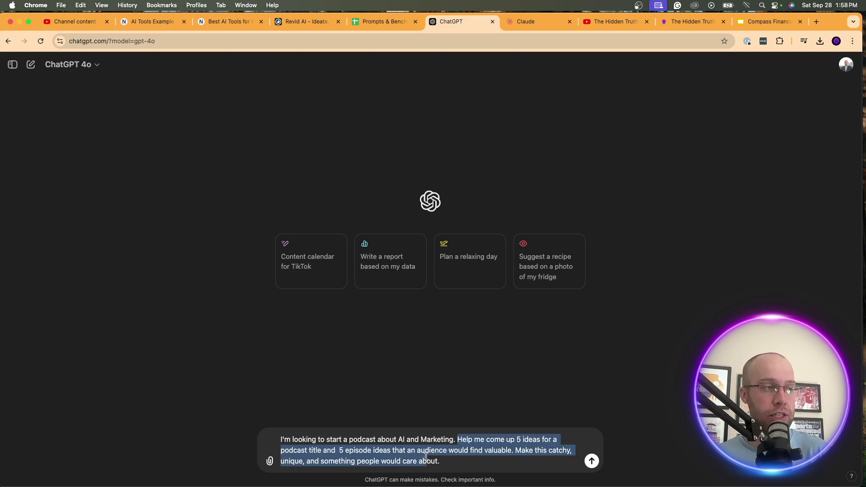
{"action": "left_click", "coordinate": [443, 460]}
{"action": "left_click_drag", "start_coordinate": [329, 450], "coordinate": [407, 449]}
{"action": "left_click", "coordinate": [457, 455]}
{"action": "key", "text": "Return"}
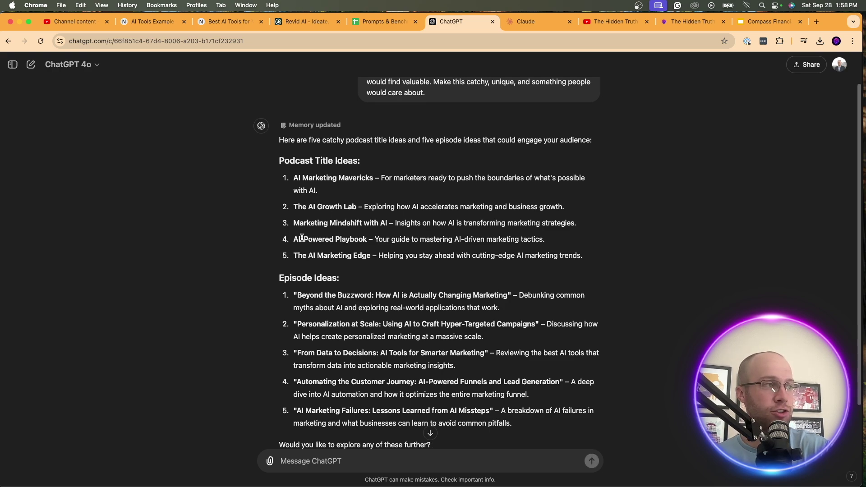
Read the reply's title ideas, like The AI Marketing Edge, and the Beyond the Buzzword episode idea.
{"action": "left_click_drag", "start_coordinate": [293, 239], "coordinate": [374, 239]}
{"action": "left_click", "coordinate": [375, 239]}
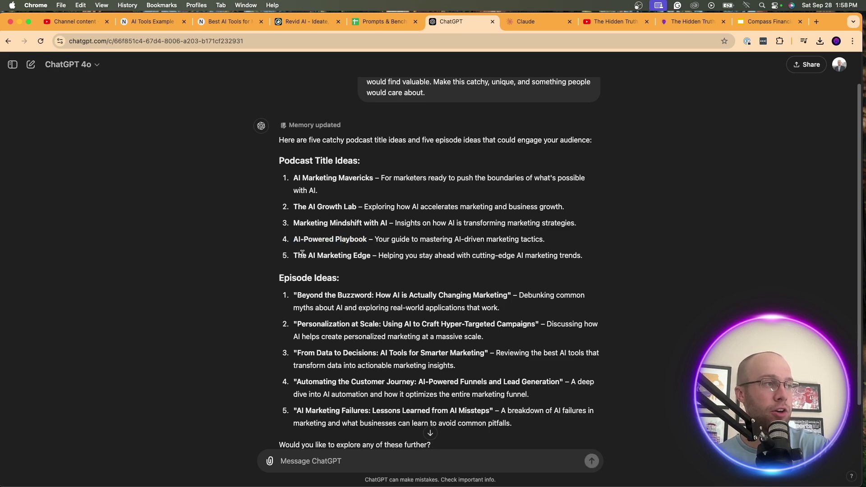
{"action": "left_click_drag", "start_coordinate": [295, 256], "coordinate": [360, 255]}
{"action": "left_click", "coordinate": [359, 254]}
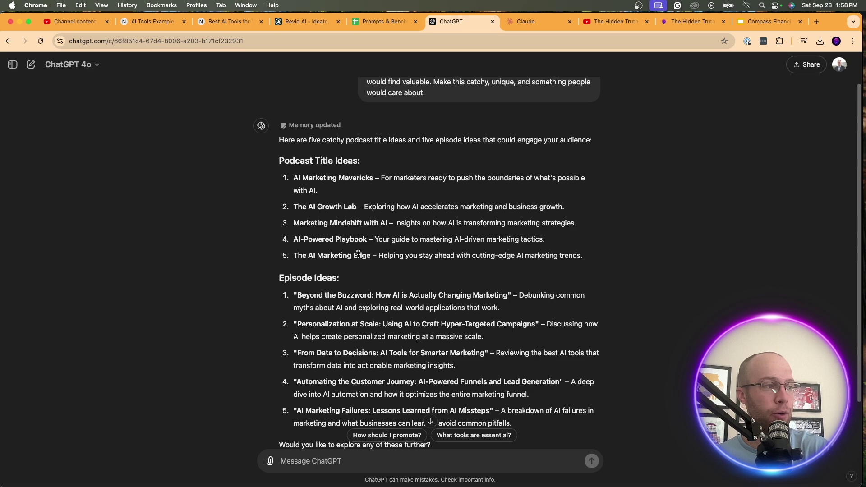
{"action": "scroll", "coordinate": [359, 254], "scroll_direction": "down", "scroll_amount": 3}
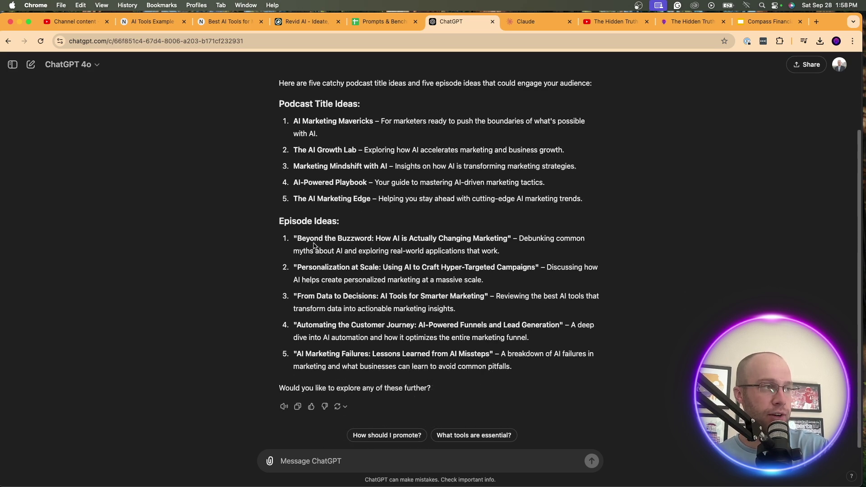
{"action": "left_click_drag", "start_coordinate": [298, 239], "coordinate": [372, 238]}
{"action": "left_click", "coordinate": [380, 238]}
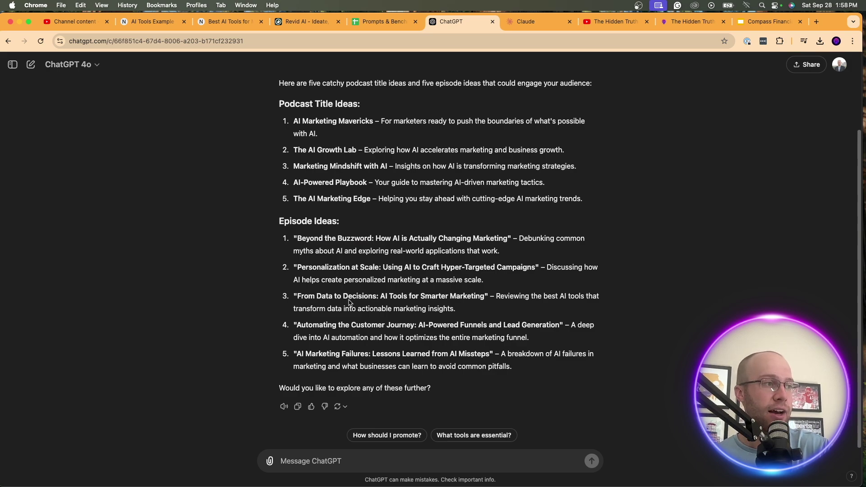
Tell ChatGPT you like The AI Marketing Edge as the title and want to start with episode 1.
{"action": "double_click", "coordinate": [336, 309]}
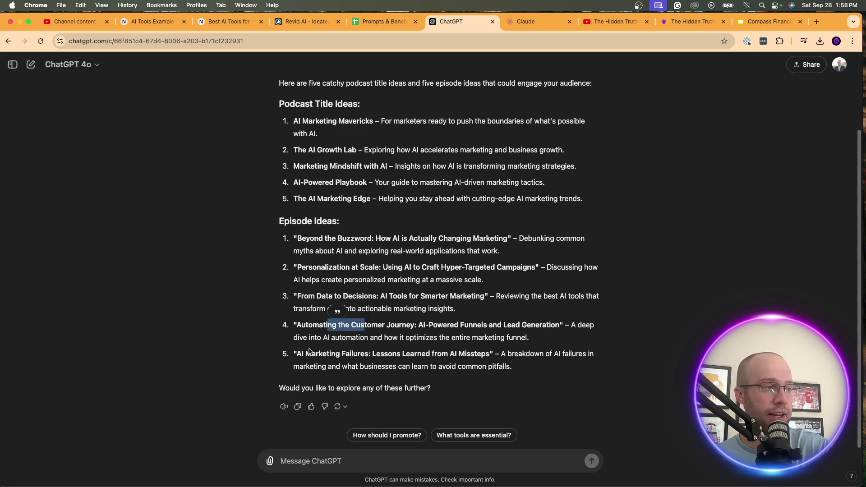
{"action": "left_click_drag", "start_coordinate": [300, 353], "coordinate": [477, 354]}
{"action": "left_click", "coordinate": [478, 355]}
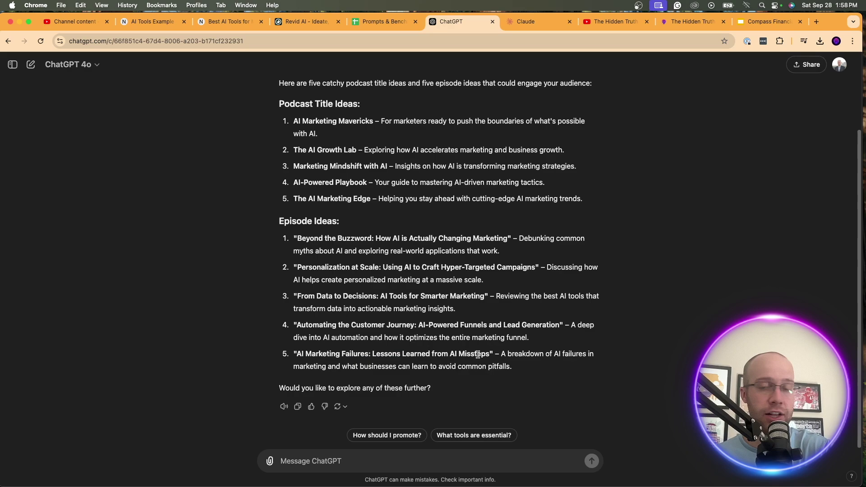
{"action": "scroll", "coordinate": [388, 436], "scroll_direction": "up", "scroll_amount": 1}
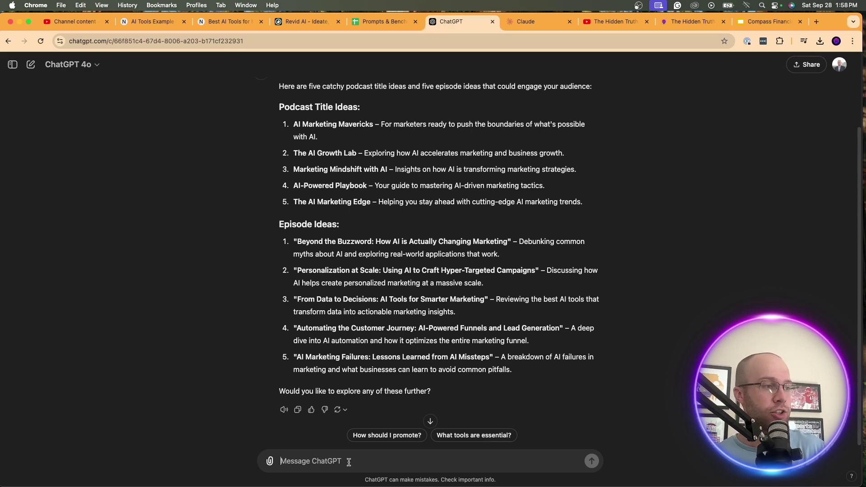
{"action": "type", "text": "I like "}
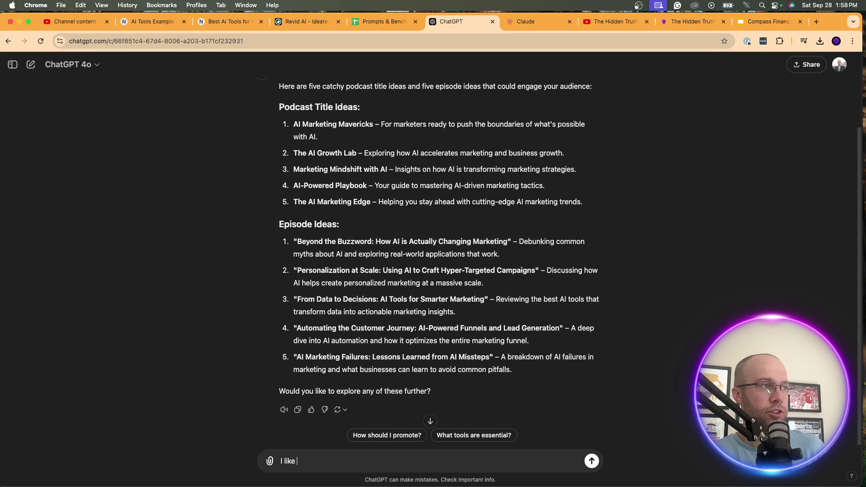
{"action": "type", "text": "The AI Marketing E"}
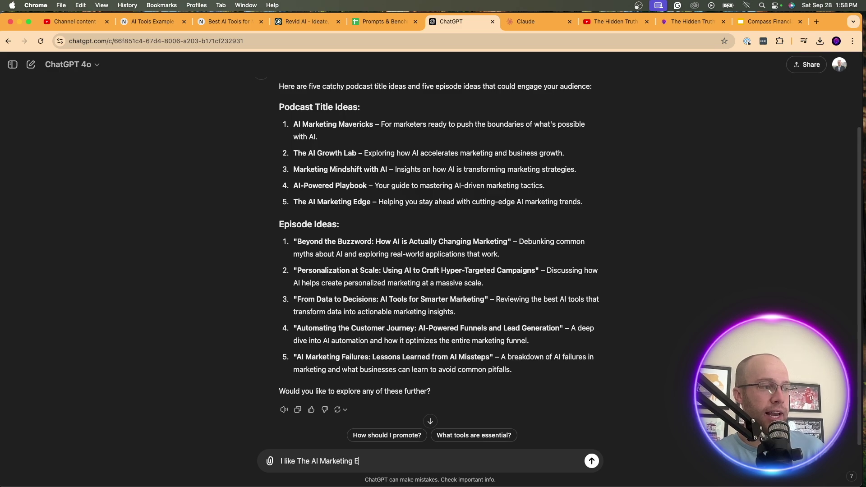
{"action": "type", "text": "dge as my title"}
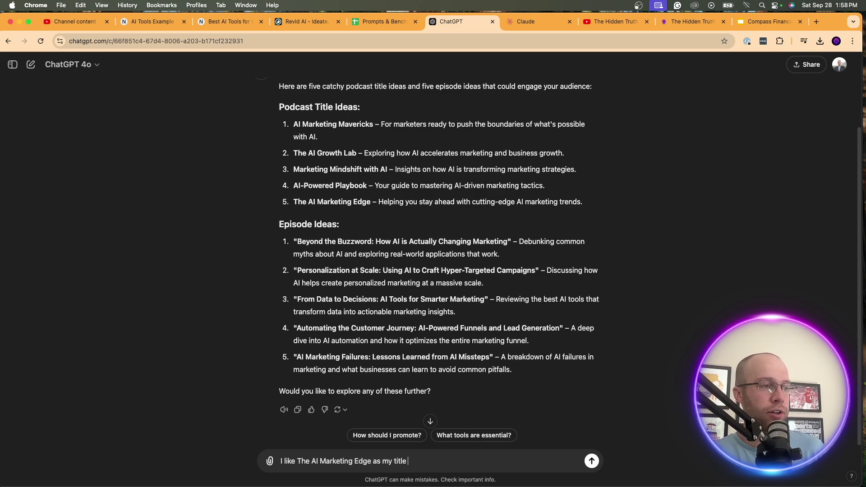
{"action": "type", "text": " and fo"}
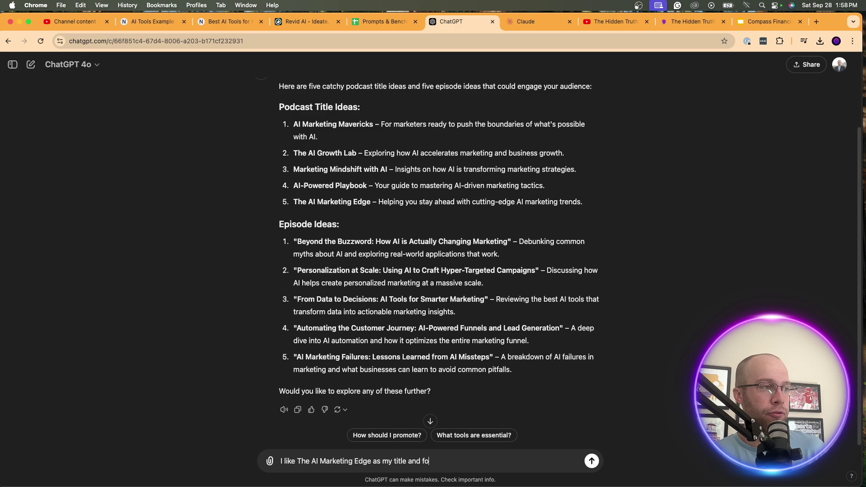
{"action": "type", "text": "r an episode let"}
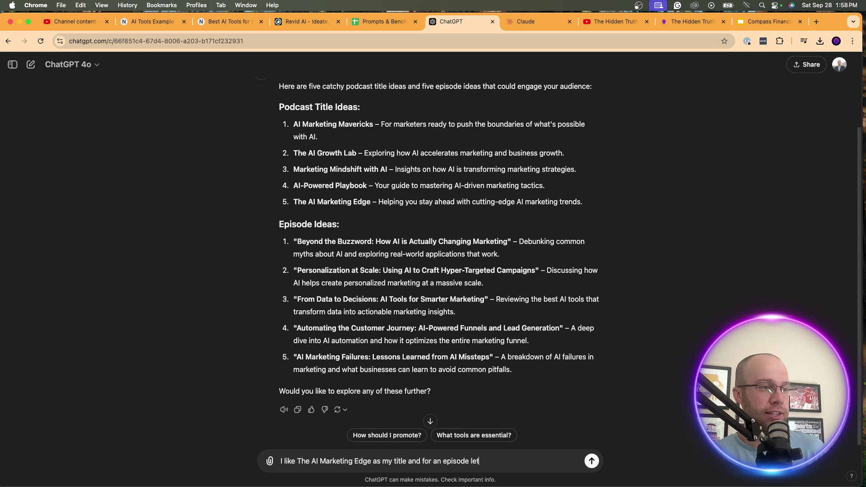
{"action": "type", "text": "'s start with number 1"}
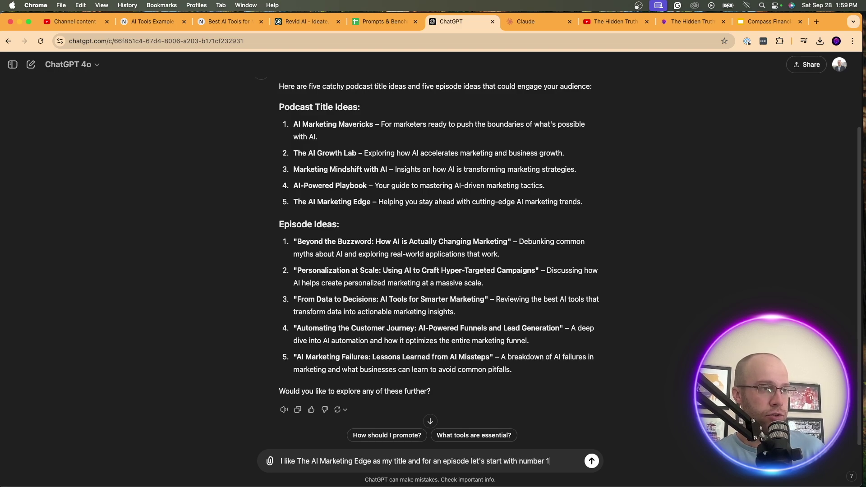
{"action": "key", "text": "Return"}
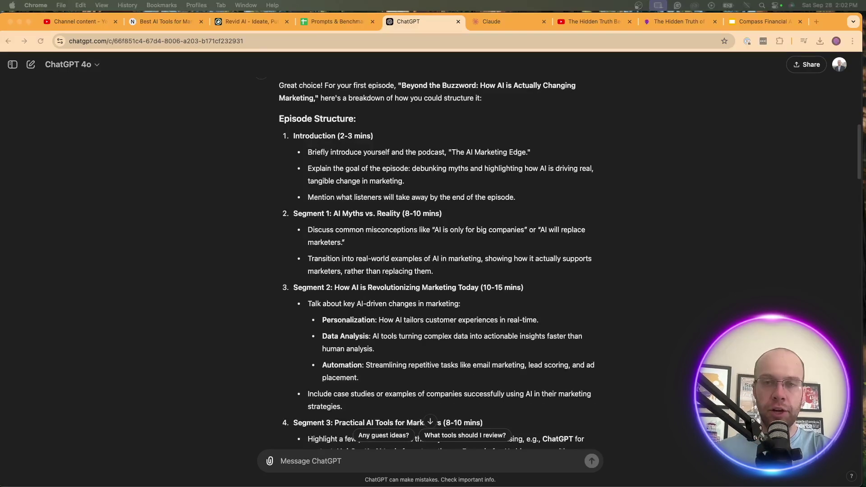
Select the whole 'Beyond the Buzzword' script, from its Podcast Script heading to [Outro Music Fades Out].
{"action": "left_click", "coordinate": [256, 229]}
{"action": "scroll", "coordinate": [451, 239], "scroll_direction": "down", "scroll_amount": 5}
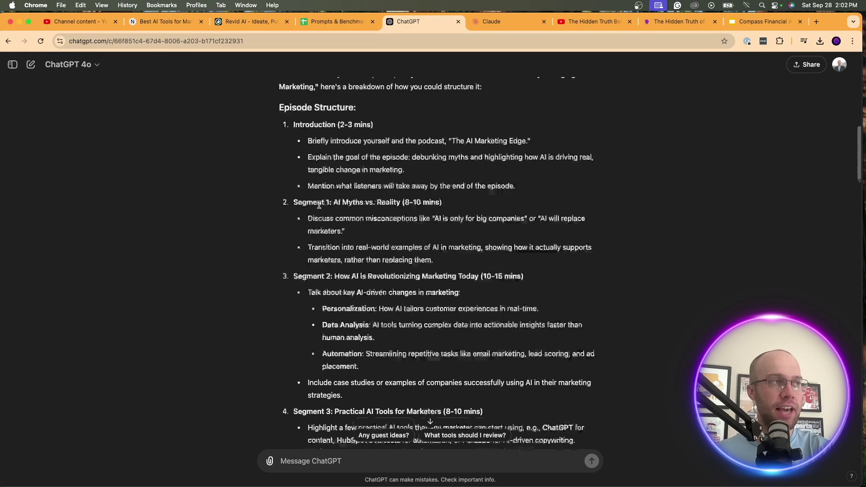
{"action": "scroll", "coordinate": [463, 239], "scroll_direction": "down", "scroll_amount": 5}
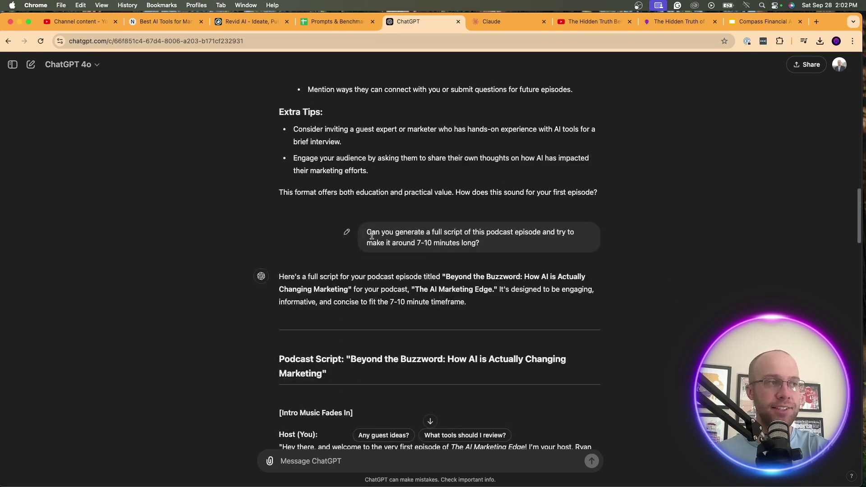
{"action": "left_click_drag", "start_coordinate": [372, 233], "coordinate": [489, 250]}
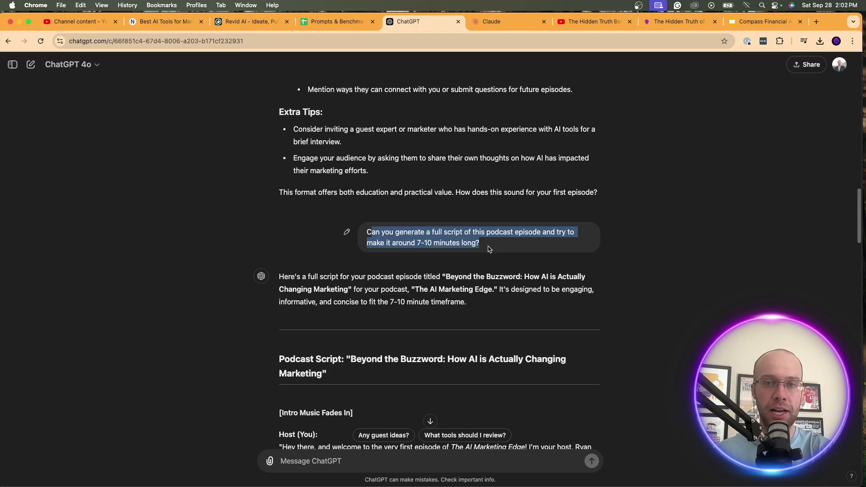
{"action": "left_click", "coordinate": [489, 250]}
{"action": "scroll", "coordinate": [490, 250], "scroll_direction": "down", "scroll_amount": 8}
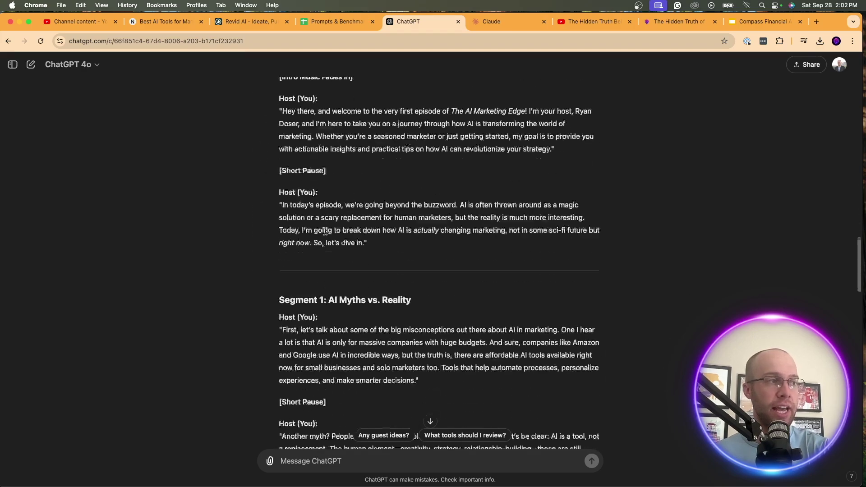
{"action": "scroll", "coordinate": [325, 231], "scroll_direction": "down", "scroll_amount": 15}
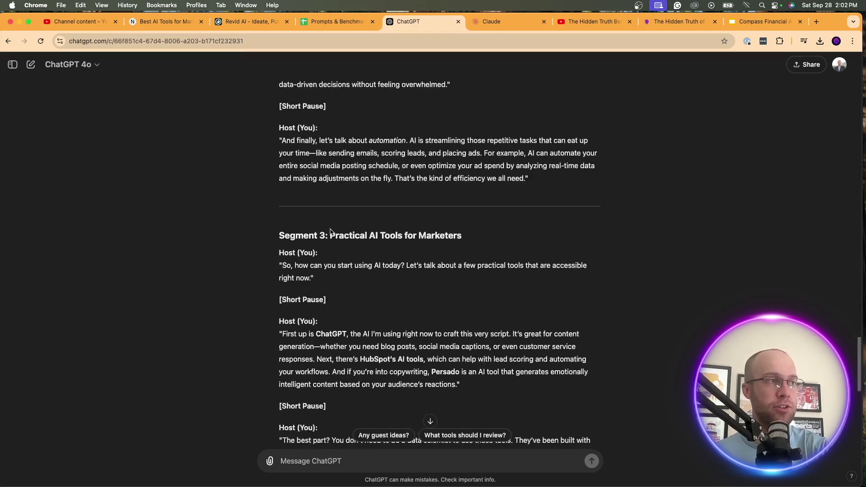
{"action": "scroll", "coordinate": [331, 232], "scroll_direction": "down", "scroll_amount": 3}
{"action": "scroll", "coordinate": [347, 270], "scroll_direction": "down", "scroll_amount": 4}
{"action": "scroll", "coordinate": [352, 269], "scroll_direction": "down", "scroll_amount": 2}
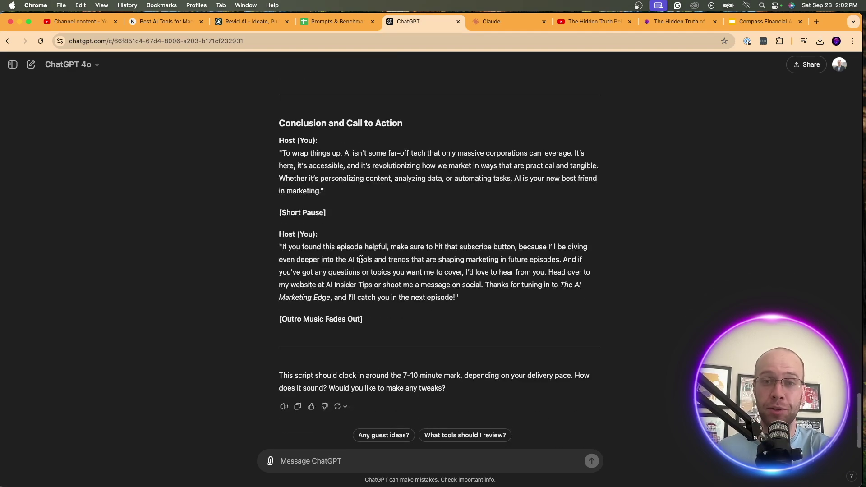
{"action": "left_click_drag", "start_coordinate": [383, 322], "coordinate": [333, 285]}
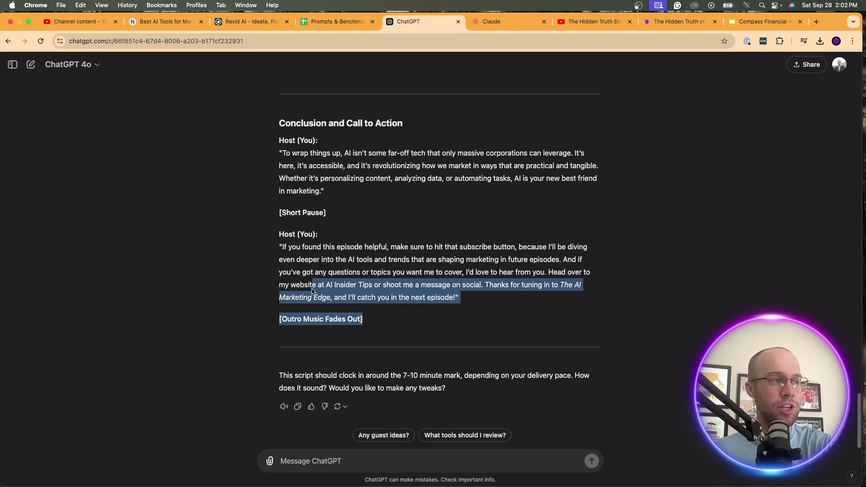
{"action": "left_click_drag", "start_coordinate": [379, 323], "coordinate": [281, 223]}
{"action": "scroll", "coordinate": [323, 300], "scroll_direction": "up", "scroll_amount": 15}
{"action": "scroll", "coordinate": [328, 299], "scroll_direction": "up", "scroll_amount": 6}
{"action": "scroll", "coordinate": [280, 272], "scroll_direction": "up", "scroll_amount": 2}
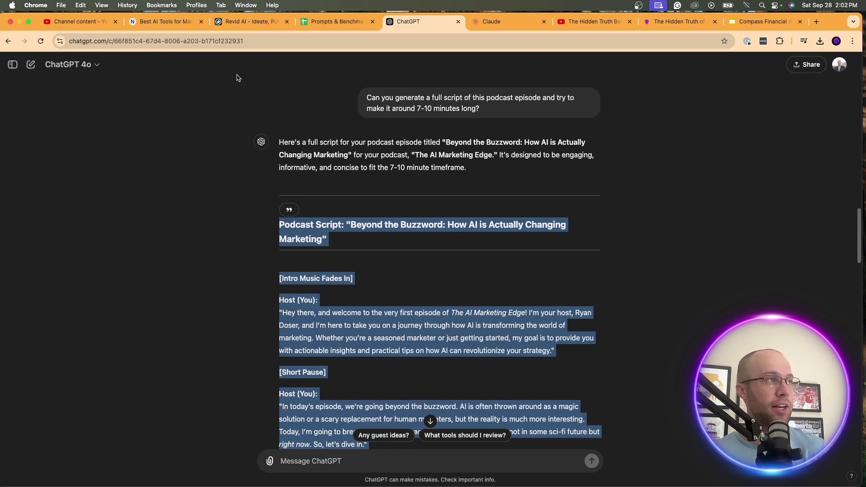
Delete the blank New Note from the NotebookLM notebook.
{"action": "left_click", "coordinate": [150, 23]}
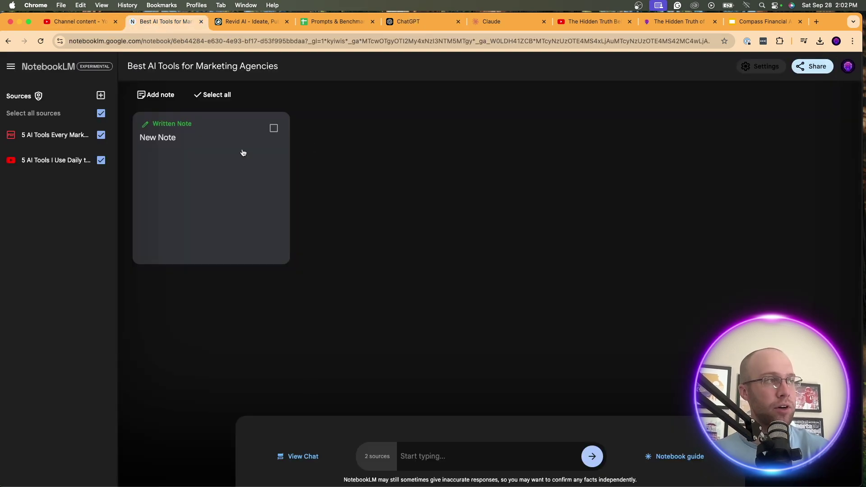
{"action": "left_click", "coordinate": [272, 130]}
{"action": "left_click", "coordinate": [218, 95]}
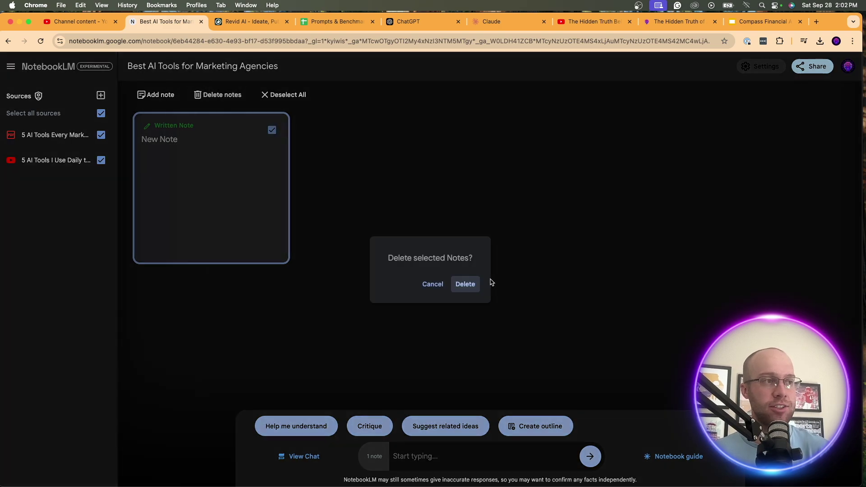
{"action": "left_click", "coordinate": [474, 285]}
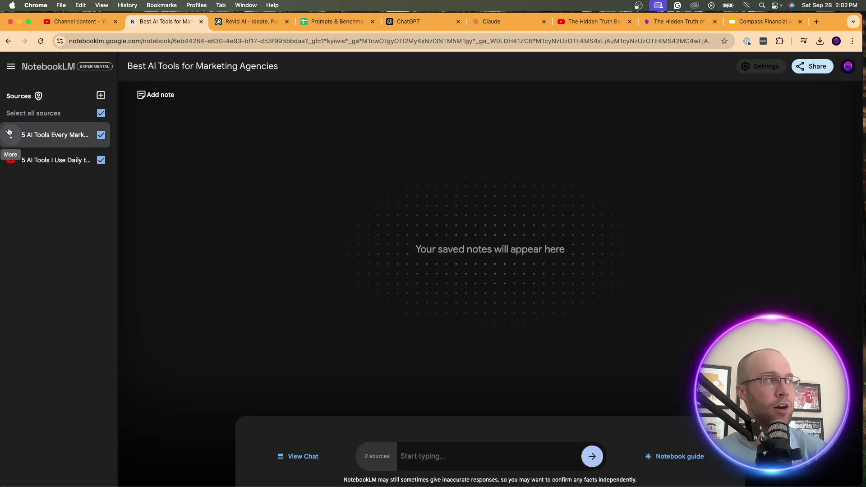
Remove both existing sources, including the PDF, leaving 0 sources.
{"action": "left_click", "coordinate": [11, 135]}
{"action": "left_click", "coordinate": [25, 163]}
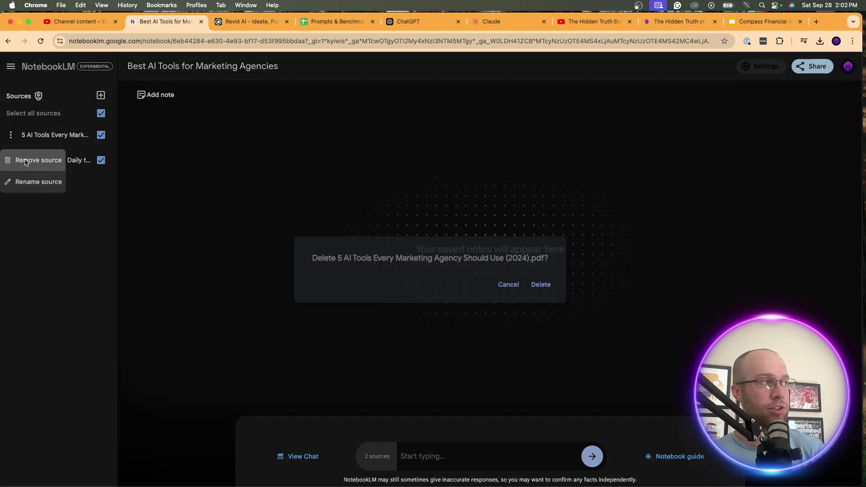
{"action": "left_click", "coordinate": [542, 284]}
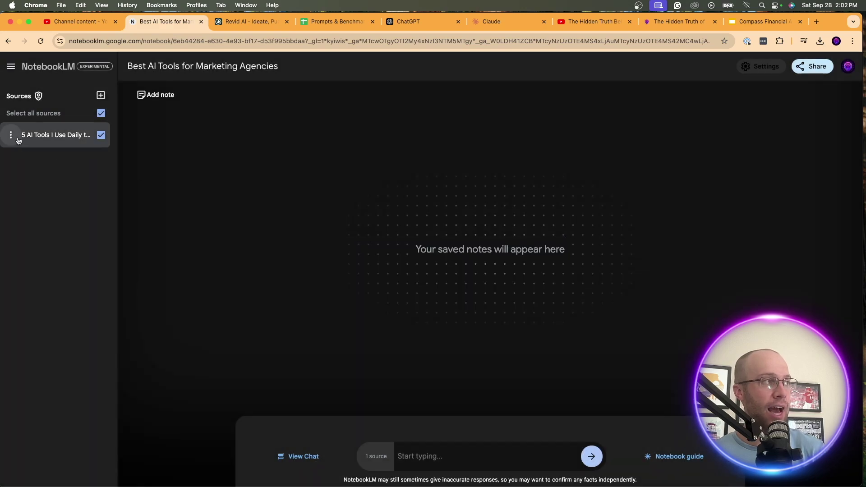
{"action": "left_click", "coordinate": [11, 135]}
{"action": "left_click", "coordinate": [35, 162]}
{"action": "left_click", "coordinate": [531, 284]}
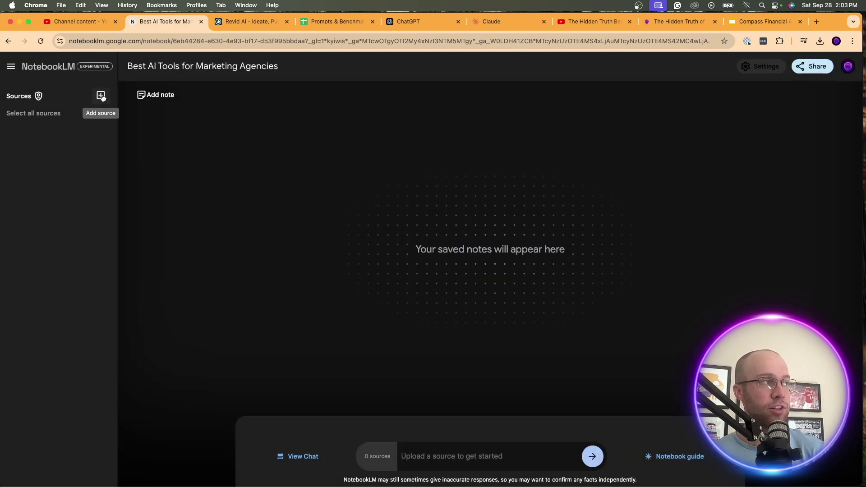
Insert the copied 'Beyond the Buzzword' script as a Copied text source.
{"action": "left_click", "coordinate": [100, 96]}
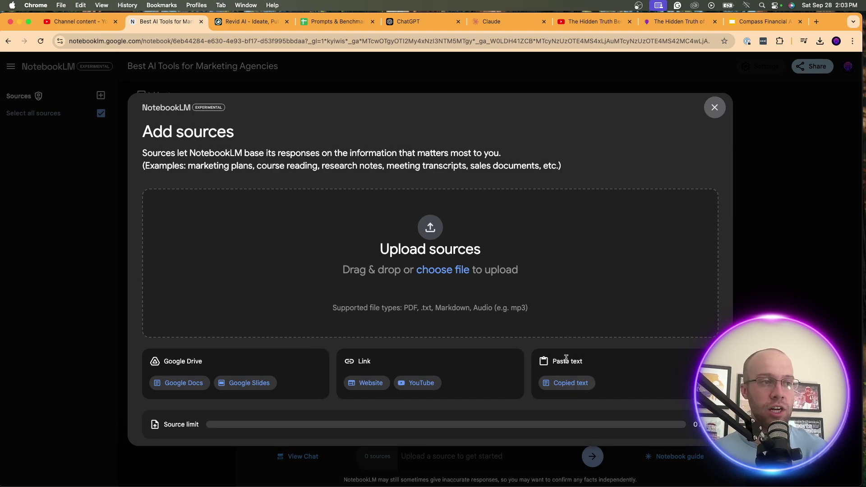
{"action": "left_click", "coordinate": [569, 385]}
{"action": "left_click", "coordinate": [253, 269]}
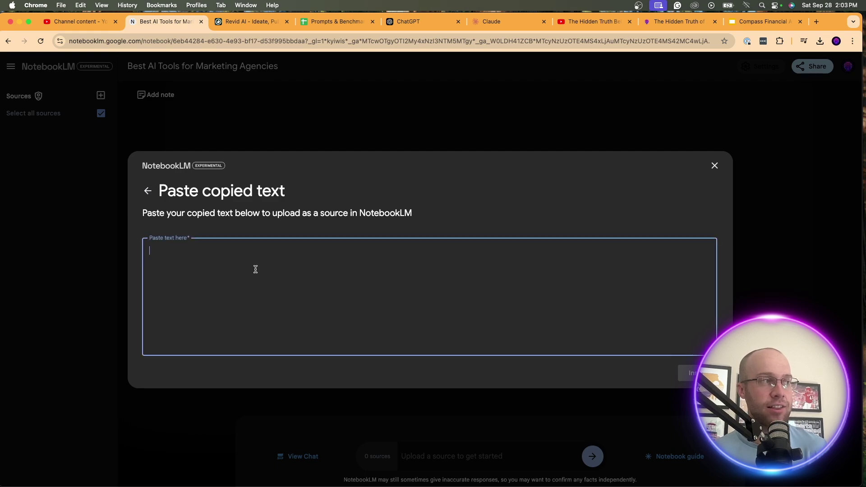
{"action": "key", "text": "super+v"}
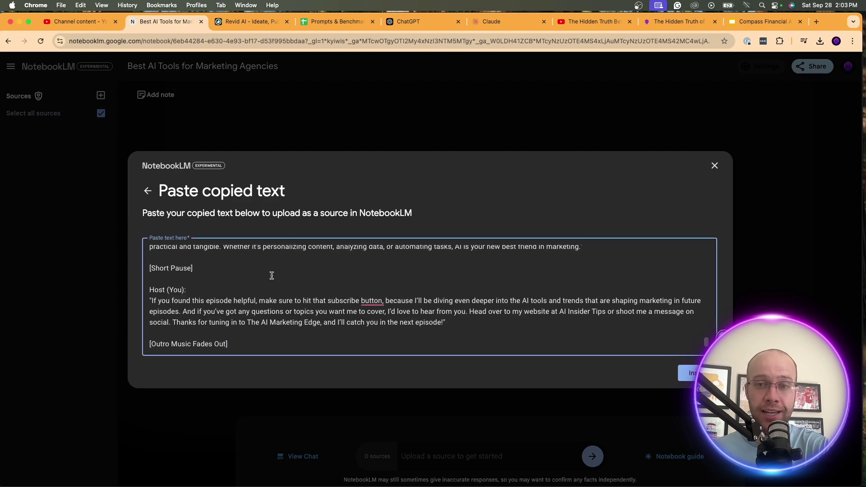
{"action": "key", "text": "super+a"}
{"action": "left_click", "coordinate": [287, 304]}
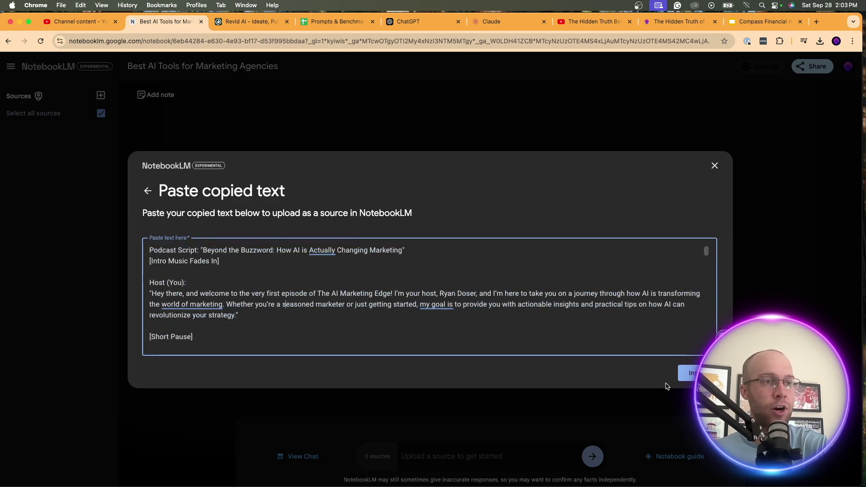
{"action": "left_click", "coordinate": [689, 373]}
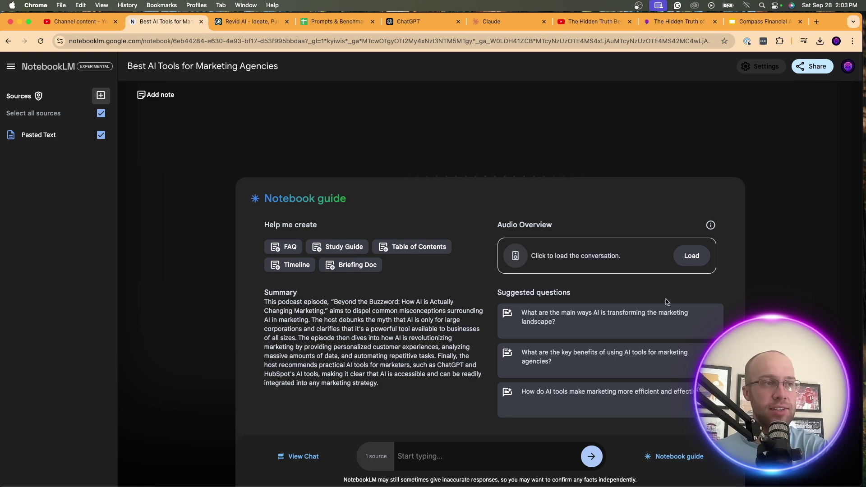
Generate the 'Beyond the Buzzword' audio overview, which comes out at 07:28 long.
{"action": "left_click", "coordinate": [683, 258]}
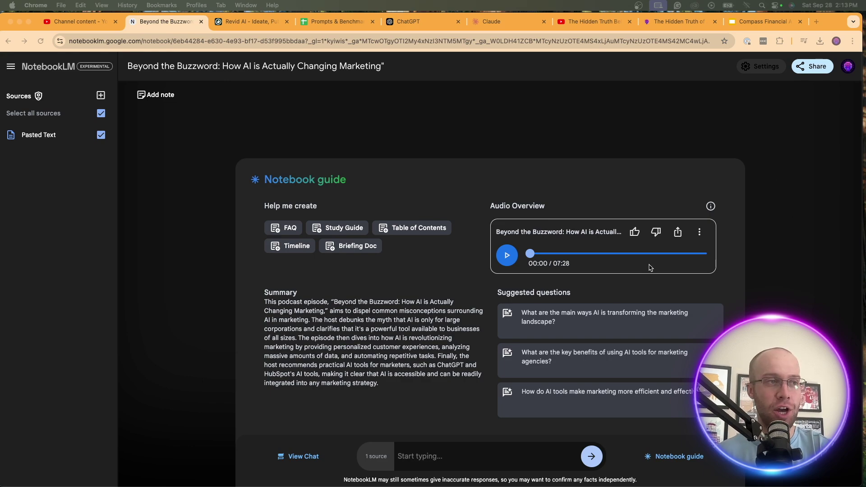
{"action": "left_click_drag", "start_coordinate": [569, 265], "coordinate": [552, 265]}
{"action": "left_click", "coordinate": [586, 270]}
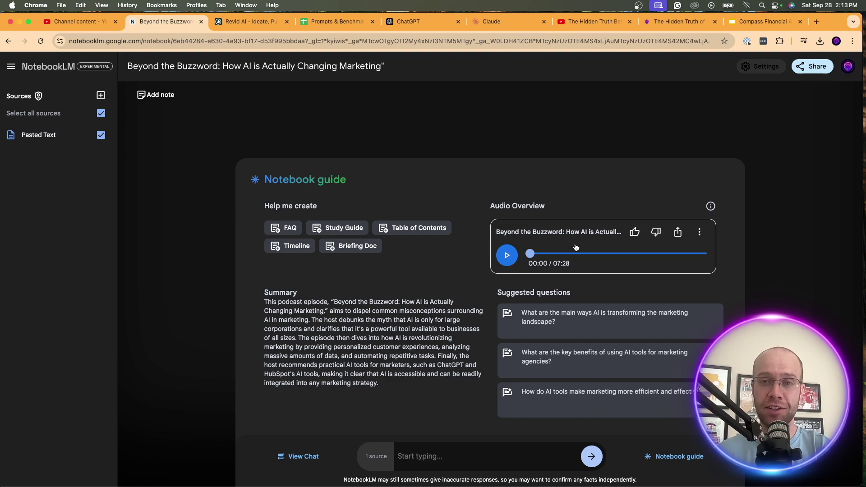
Play the audio overview's opening to 00:15 and check its more-options menu for Download.
{"action": "left_click", "coordinate": [507, 256]}
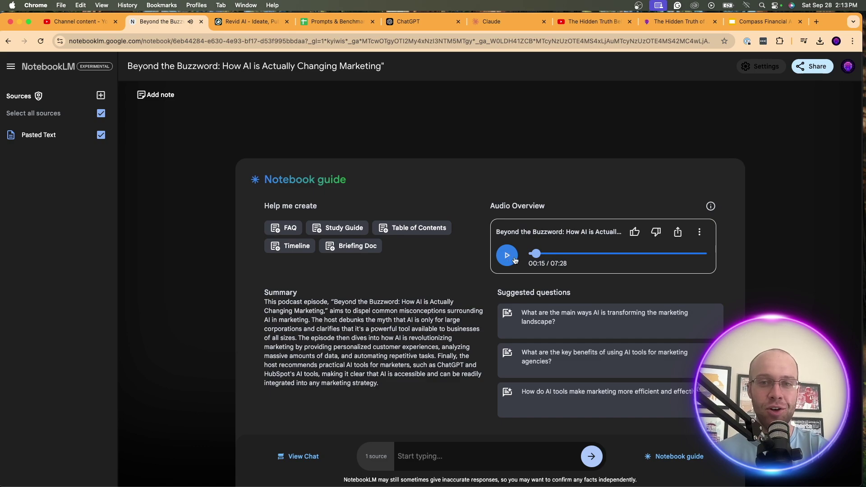
{"action": "left_click", "coordinate": [700, 232]}
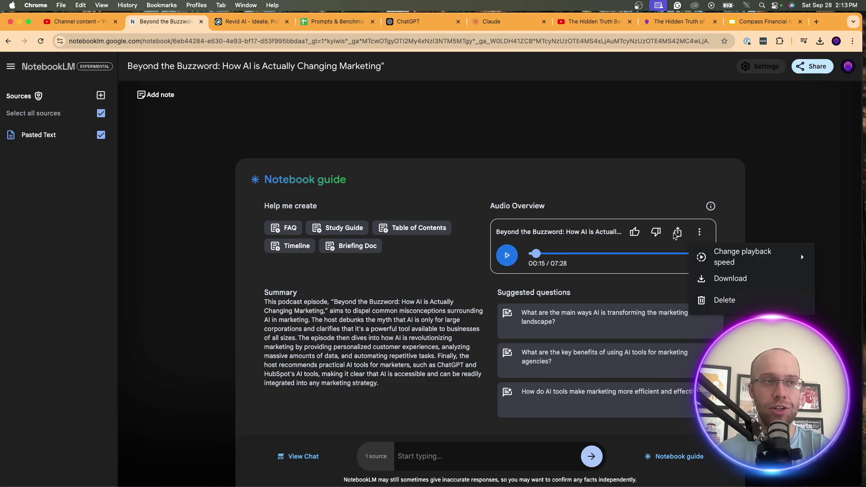
{"action": "left_click", "coordinate": [760, 219]}
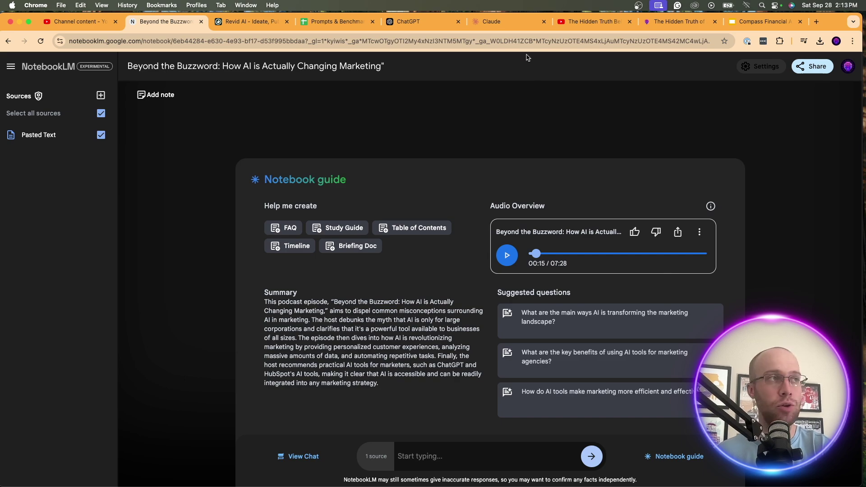
Review the ChatGPT conversation down to the end of the 'Beyond the Buzzword' script.
{"action": "left_click", "coordinate": [424, 21]}
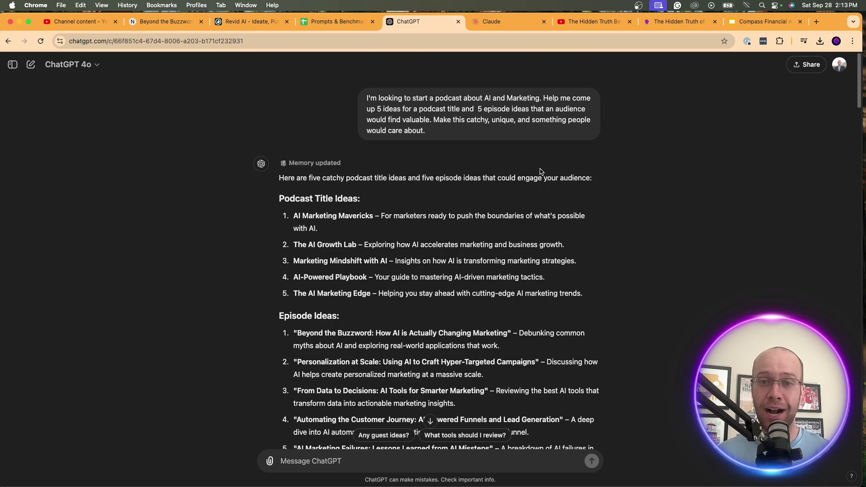
{"action": "scroll", "coordinate": [458, 283], "scroll_direction": "down", "scroll_amount": 10}
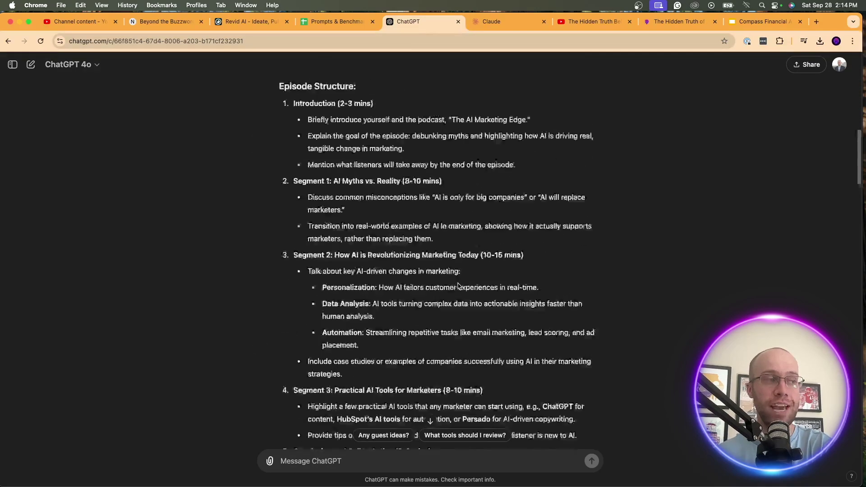
{"action": "scroll", "coordinate": [458, 284], "scroll_direction": "down", "scroll_amount": 20}
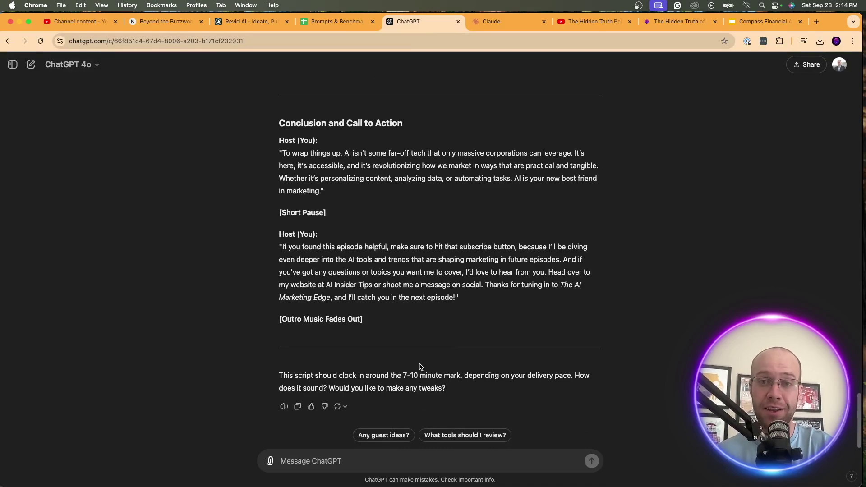
{"action": "left_click", "coordinate": [169, 22]}
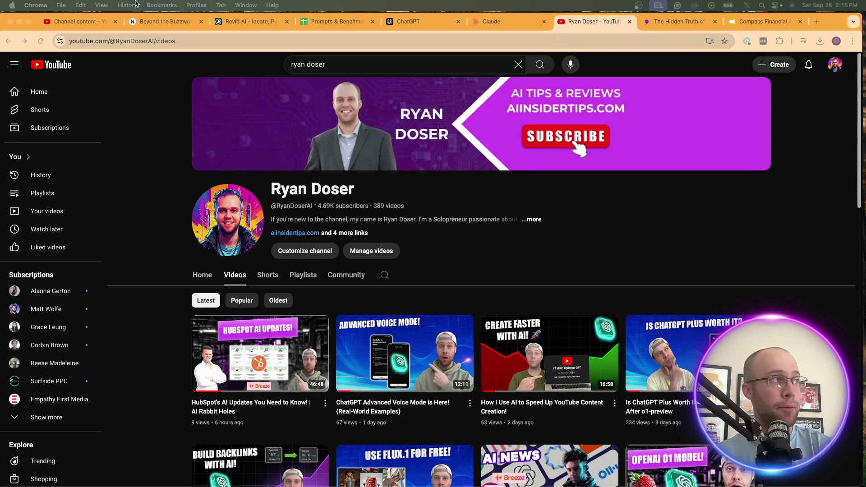
{"action": "left_click", "coordinate": [166, 22]}
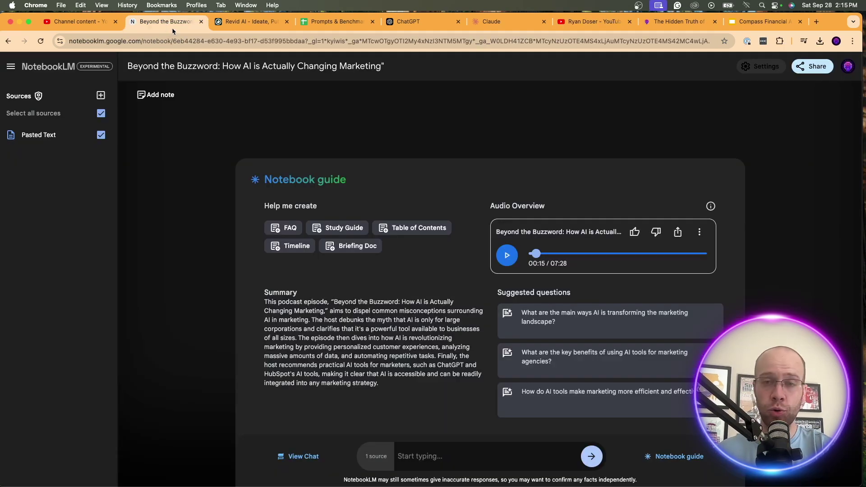